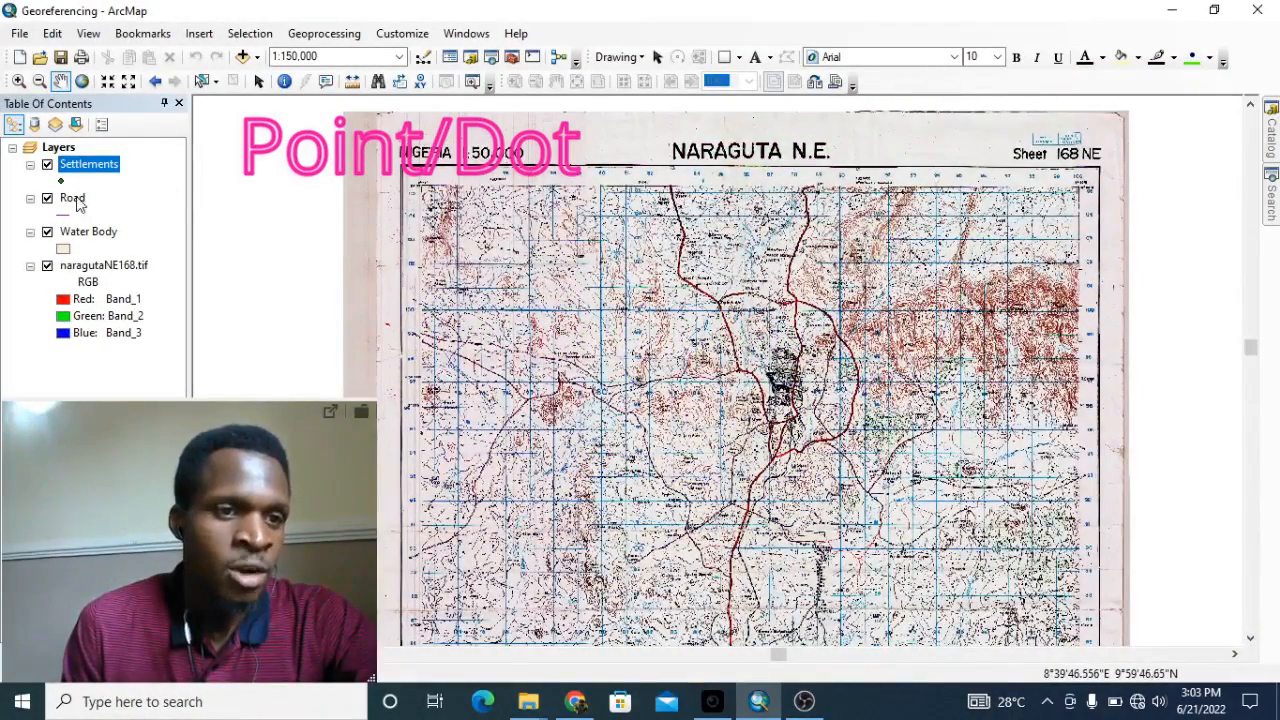
# Examine the roads, settlements and water bodies around Jos on the Naraguta N.E. topographic map.
pyautogui.moveTo(587, 237)
pyautogui.mouseDown()
pyautogui.moveTo(572, 202)
pyautogui.moveTo(588, 226)
pyautogui.mouseUp()
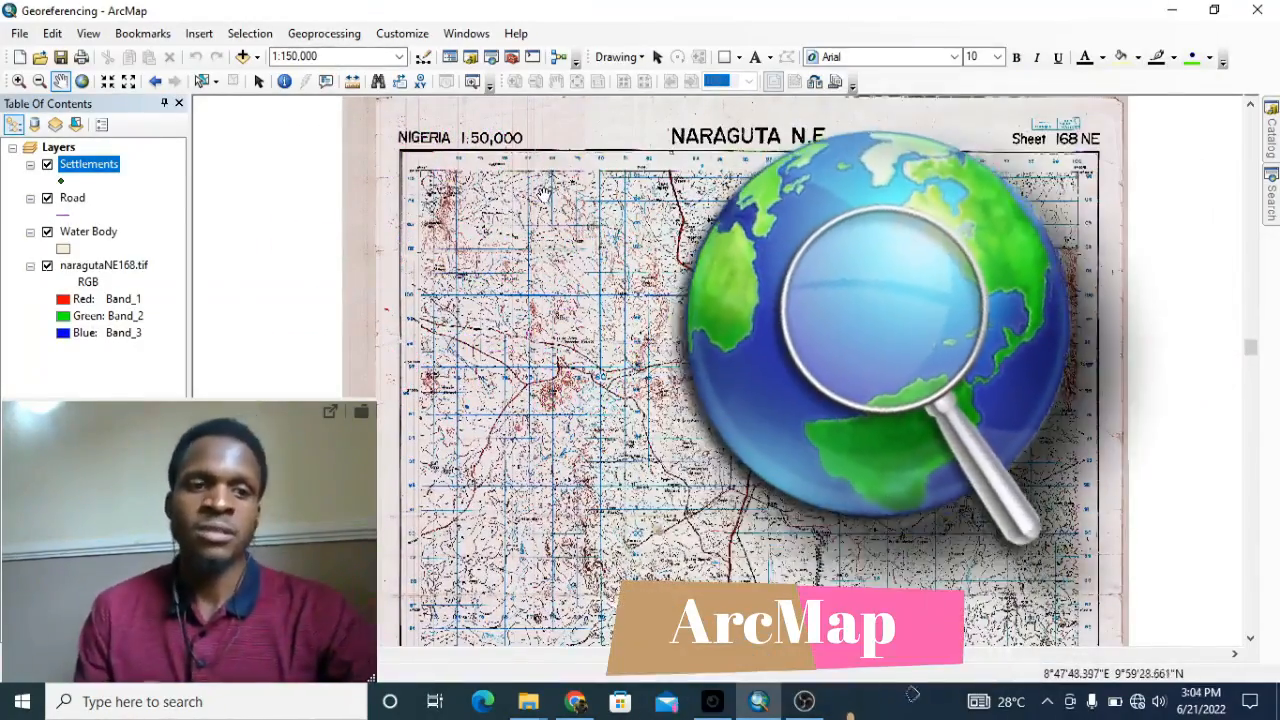
pyautogui.moveTo(412, 226); pyautogui.dragTo(404, 232)
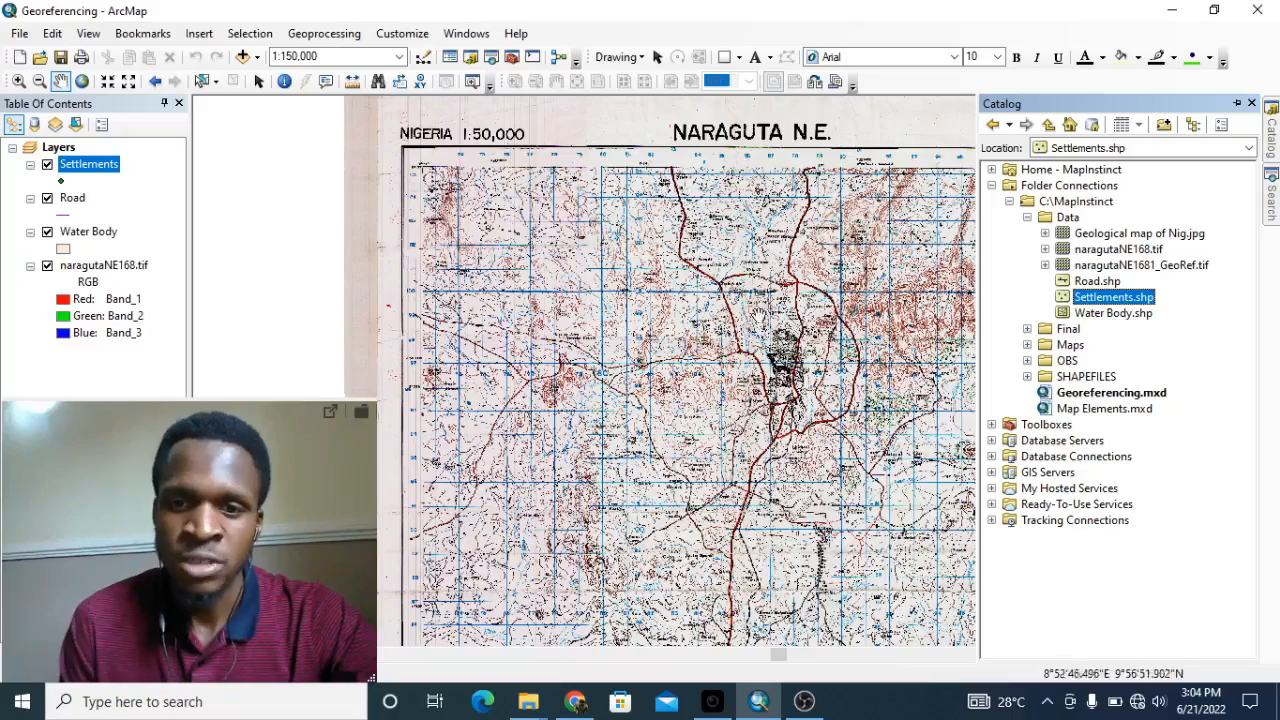
pyautogui.scroll(-5, 809, 312)
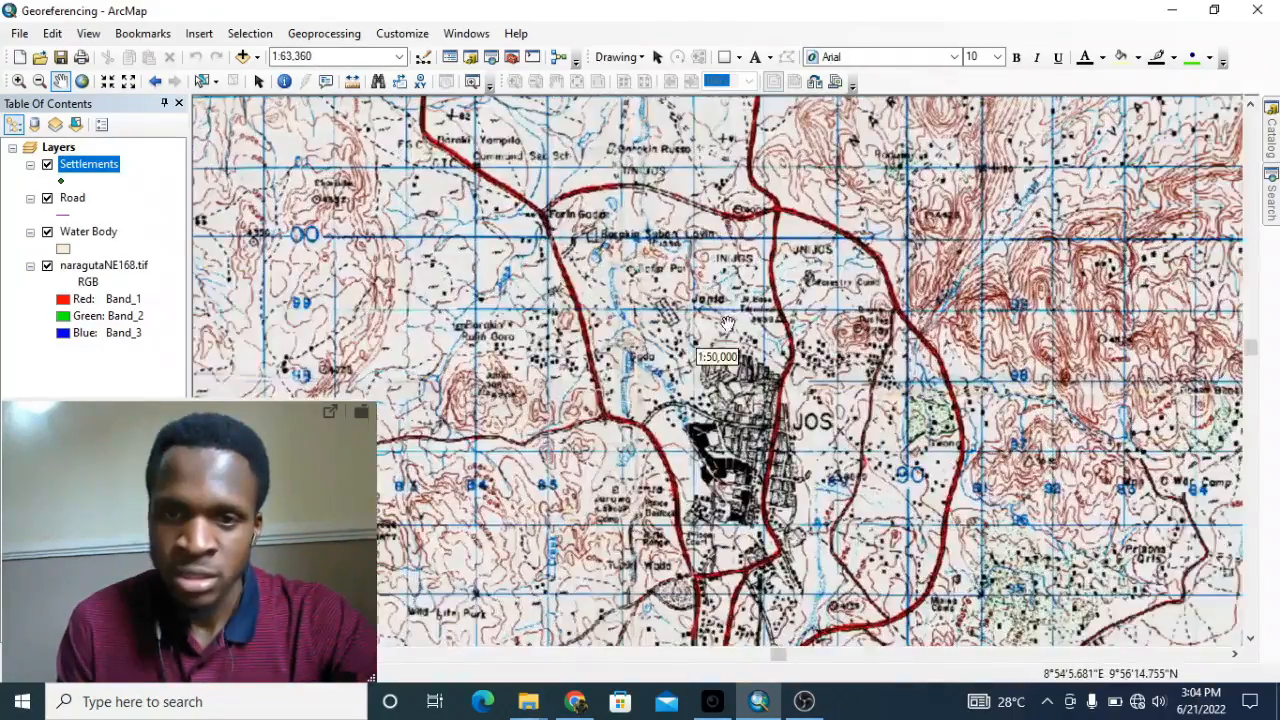
pyautogui.scroll(-3, 790, 312)
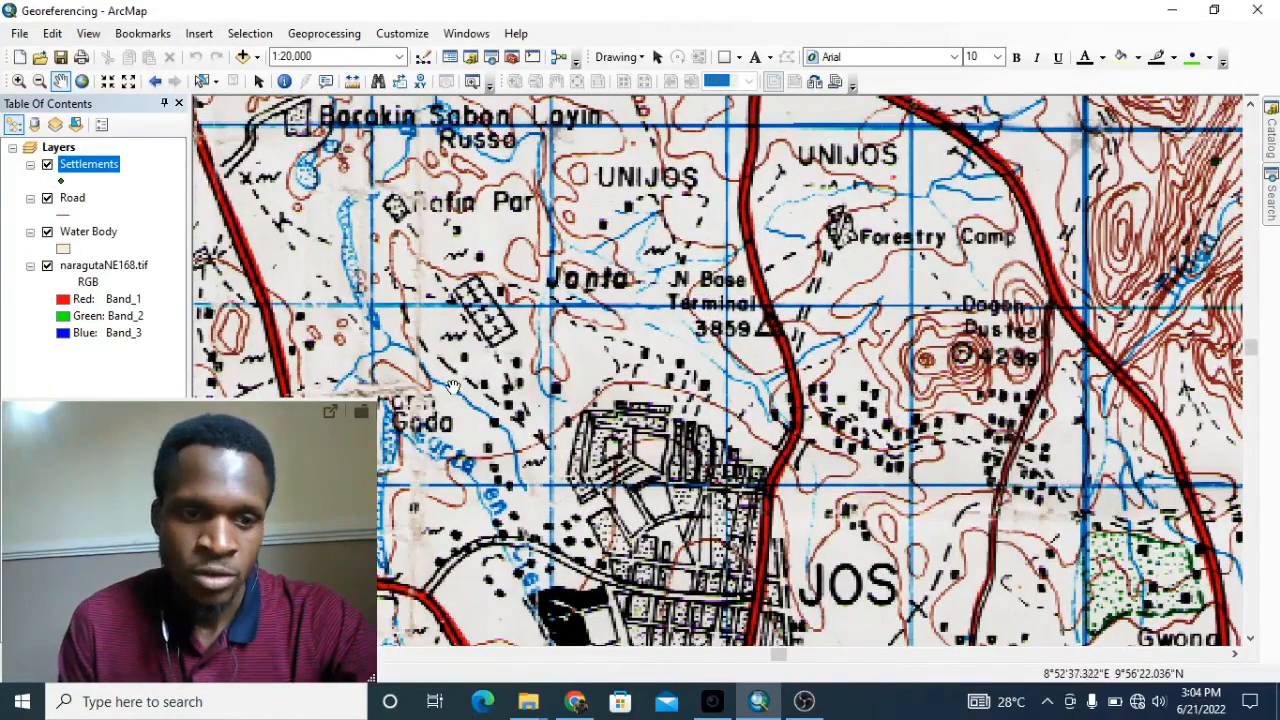
pyautogui.moveTo(881, 411); pyautogui.dragTo(1063, 166)
pyautogui.scroll(5, 650, 460)
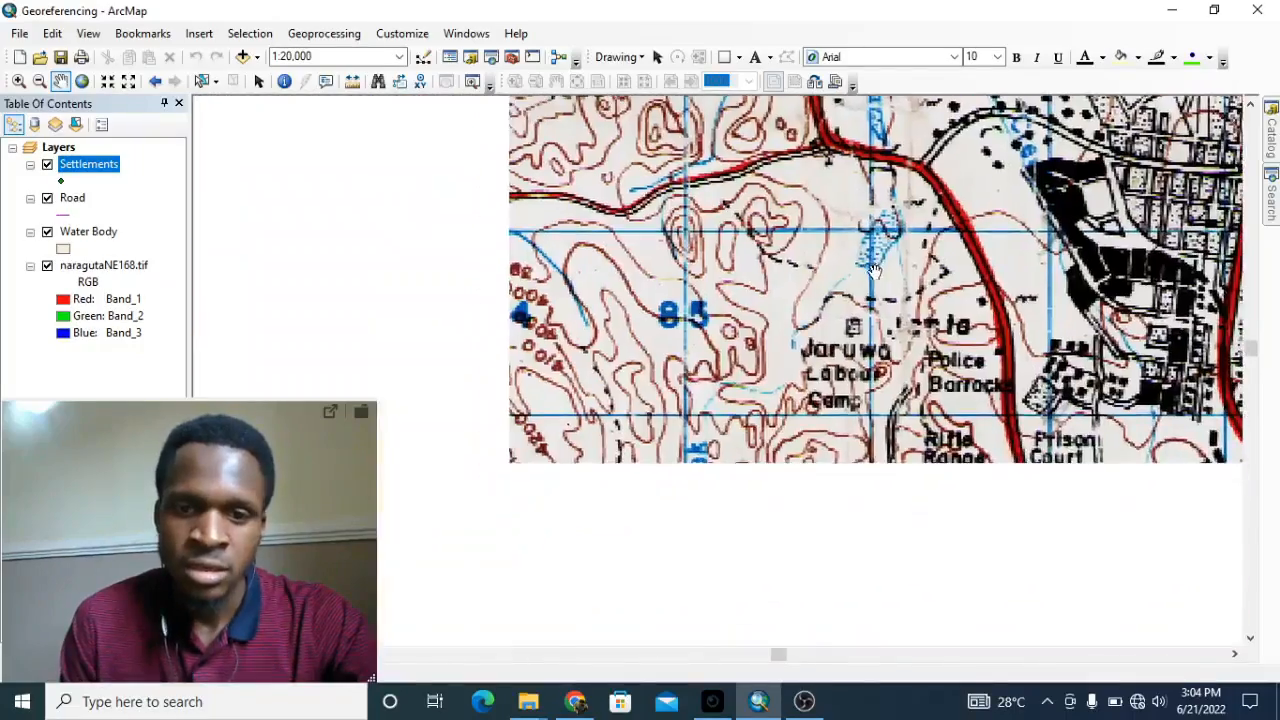
pyautogui.scroll(3, 964, 272)
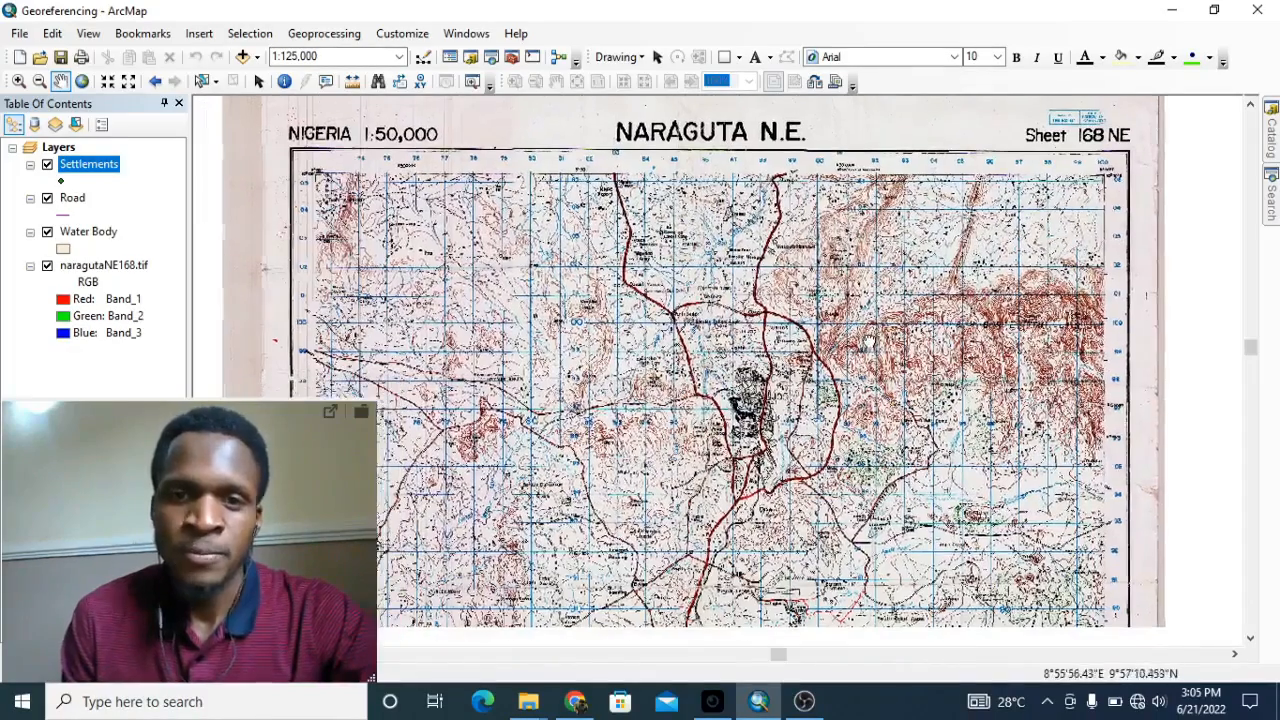
# Display the Editor toolset for digitizing map features.
pyautogui.rightClick(628, 37)
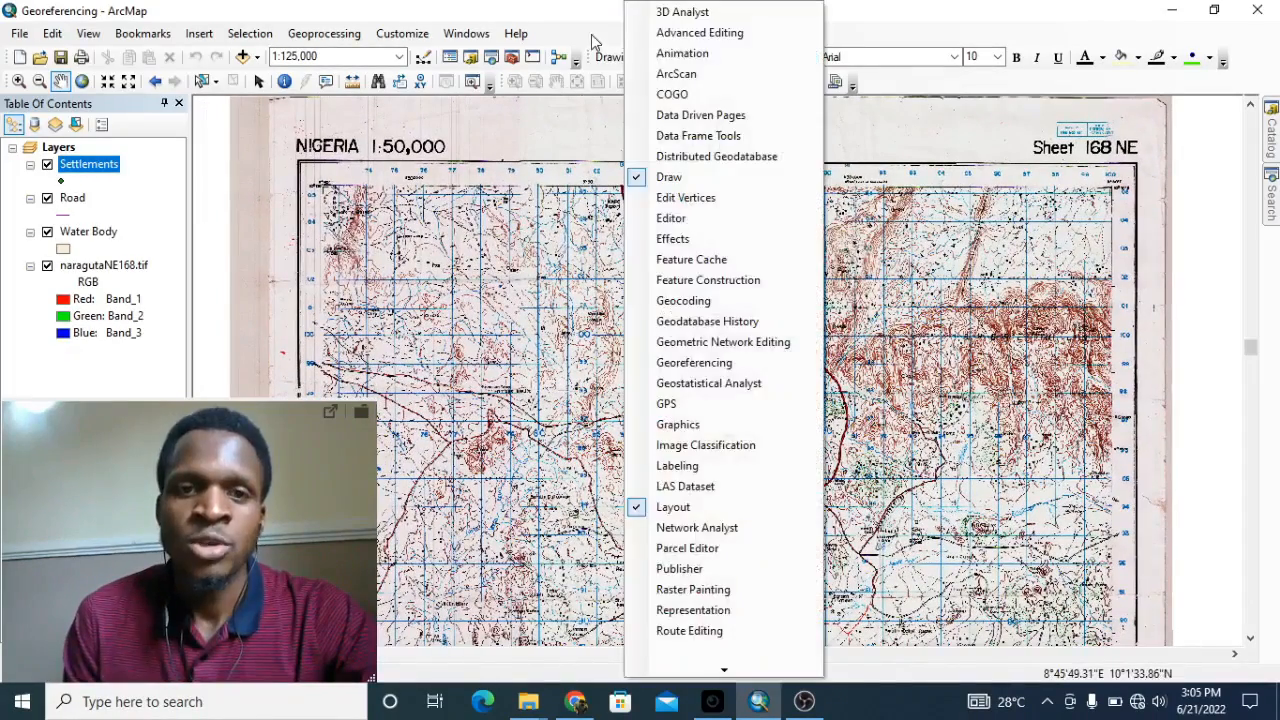
pyautogui.click(591, 34)
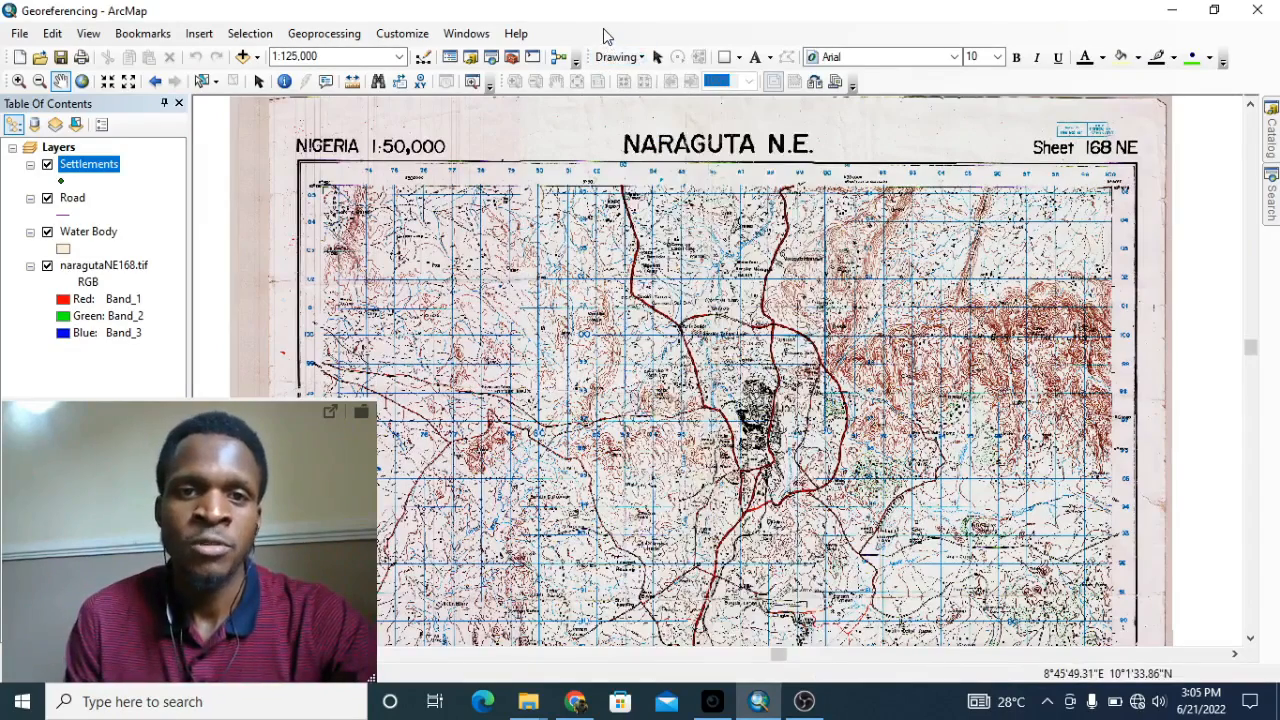
pyautogui.rightClick(603, 29)
pyautogui.click(552, 23)
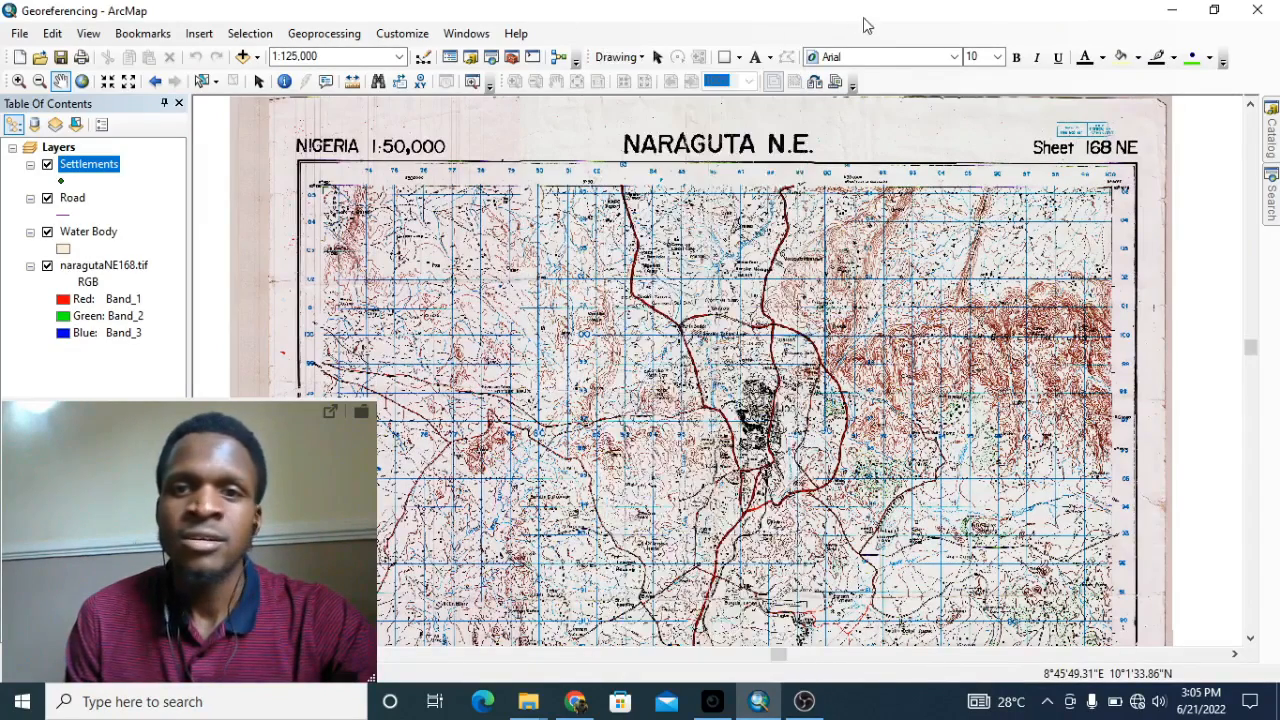
pyautogui.rightClick(585, 33)
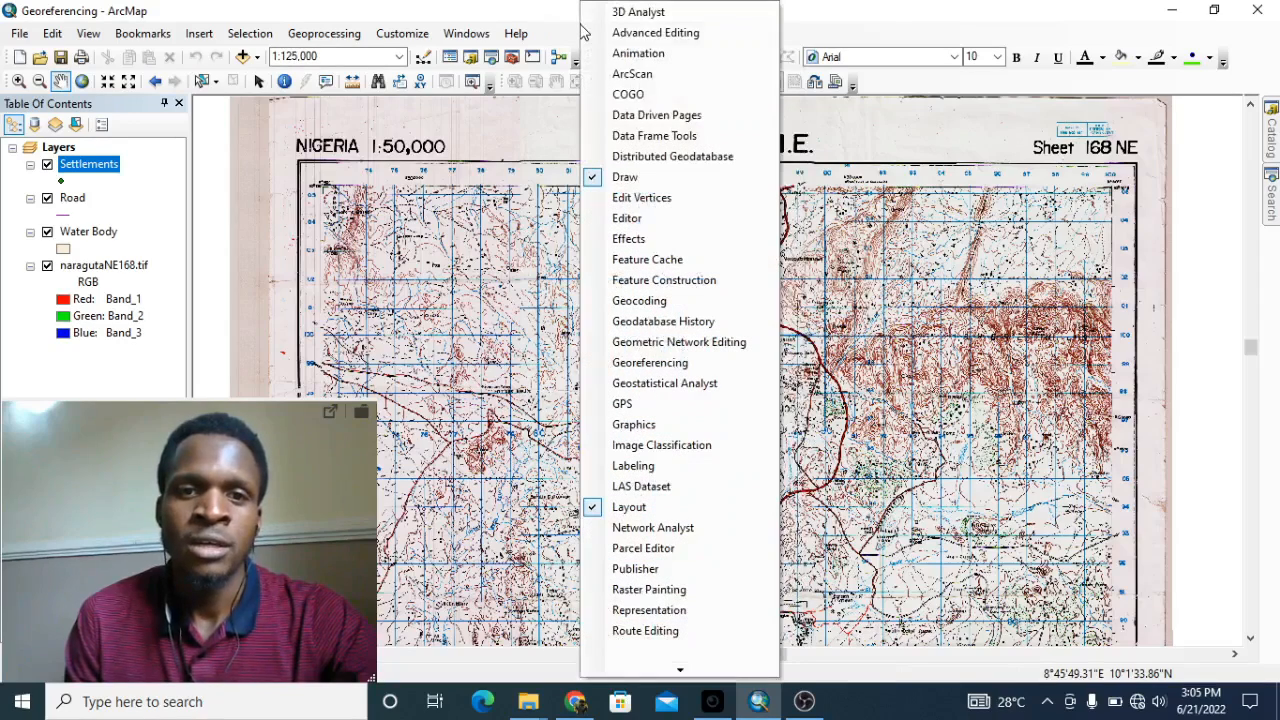
pyautogui.click(634, 219)
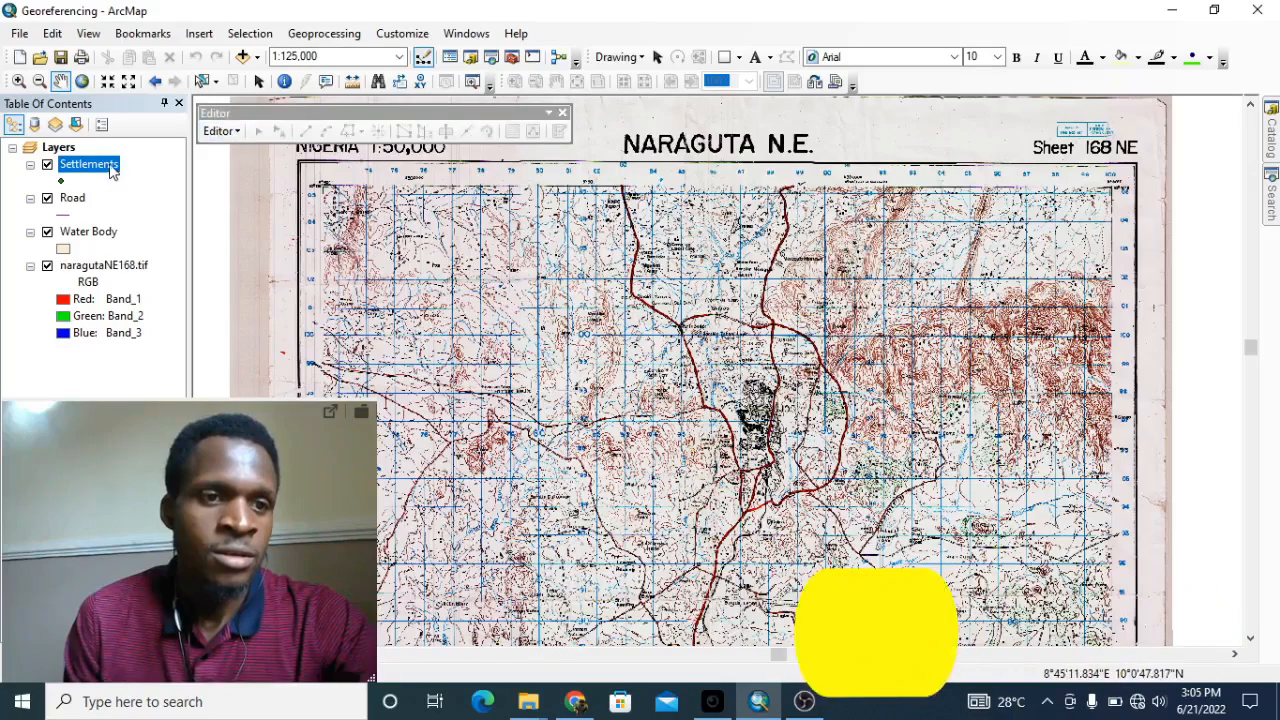
# Start an edit session on the Settlements layer.
pyautogui.click(221, 135)
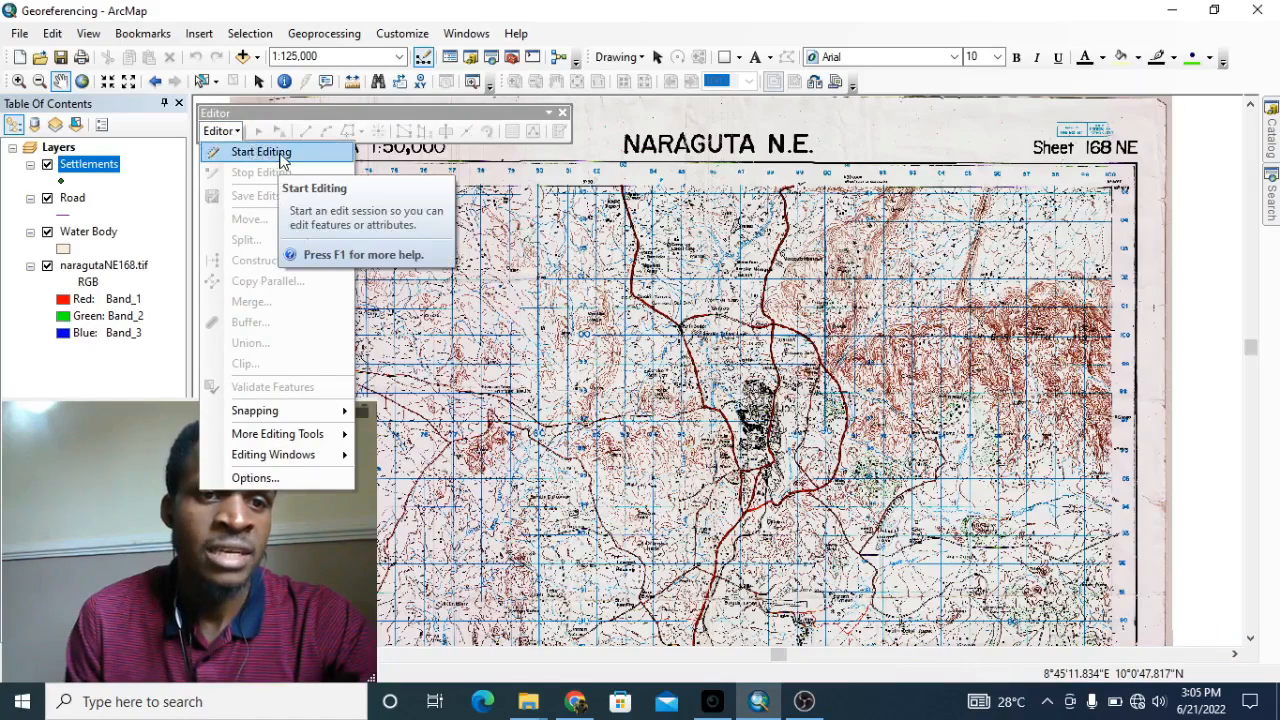
pyautogui.click(278, 153)
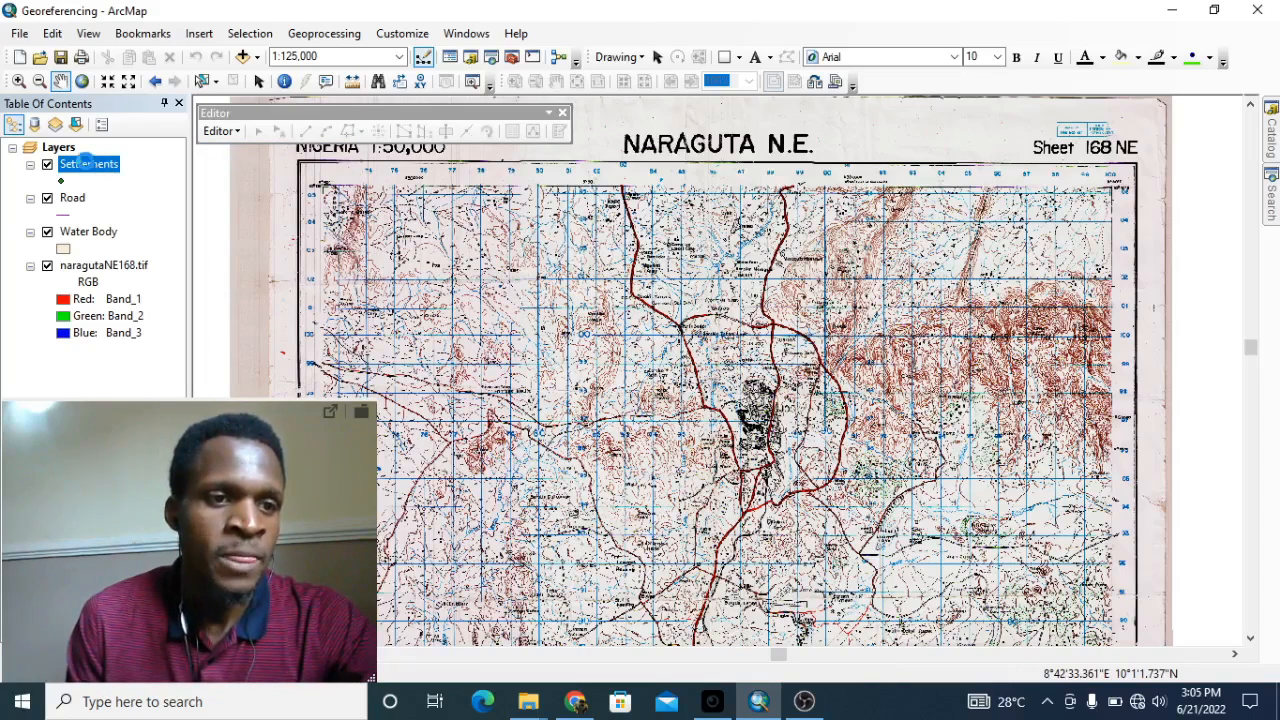
pyautogui.rightClick(85, 162)
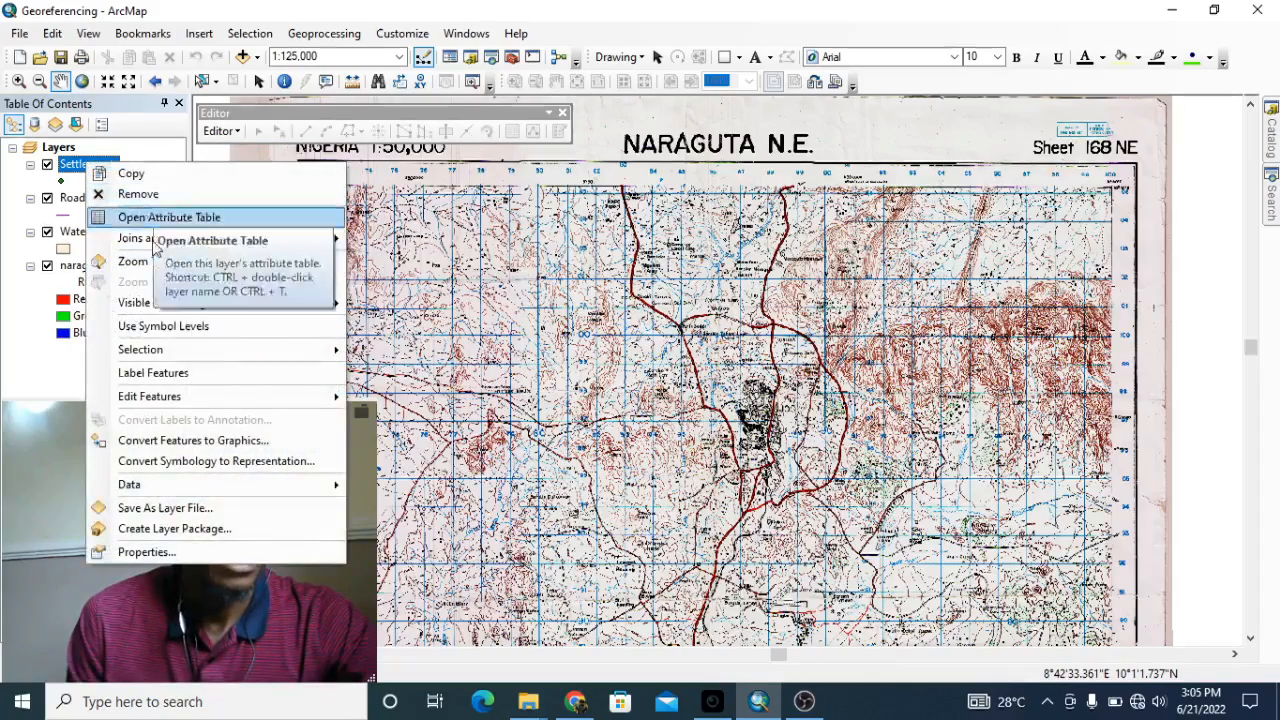
pyautogui.moveTo(176, 400)
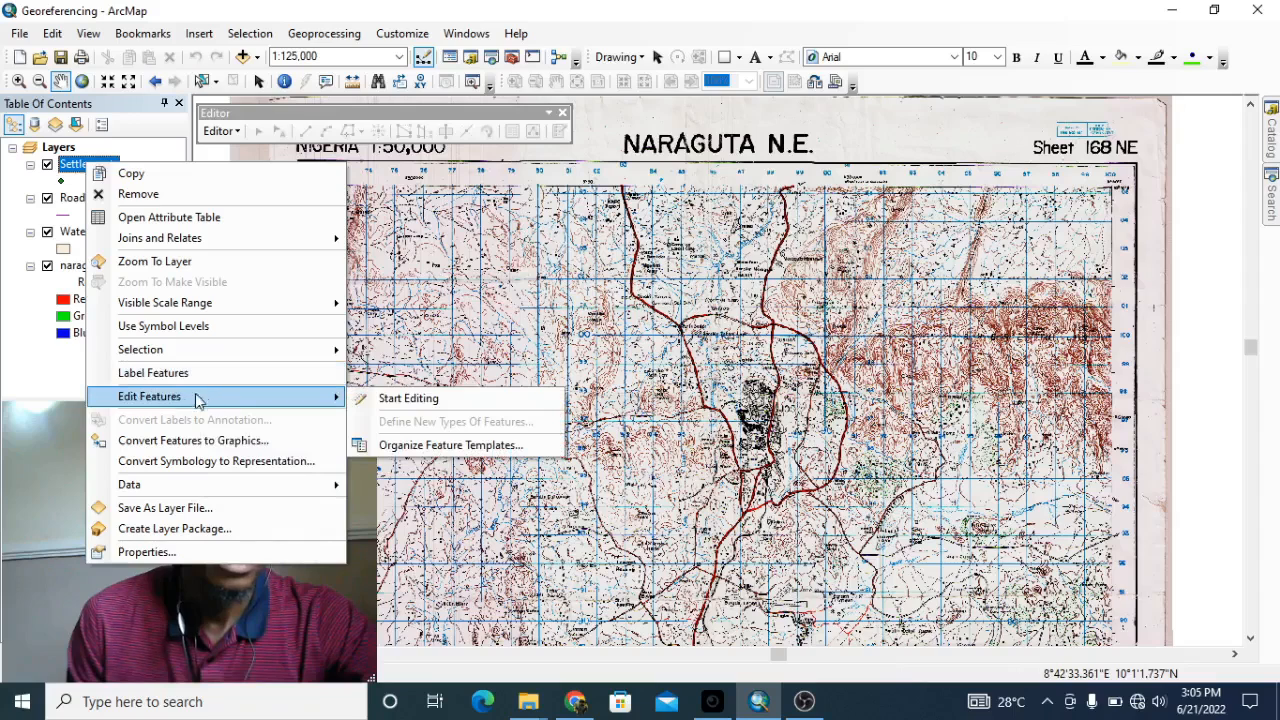
pyautogui.click(408, 398)
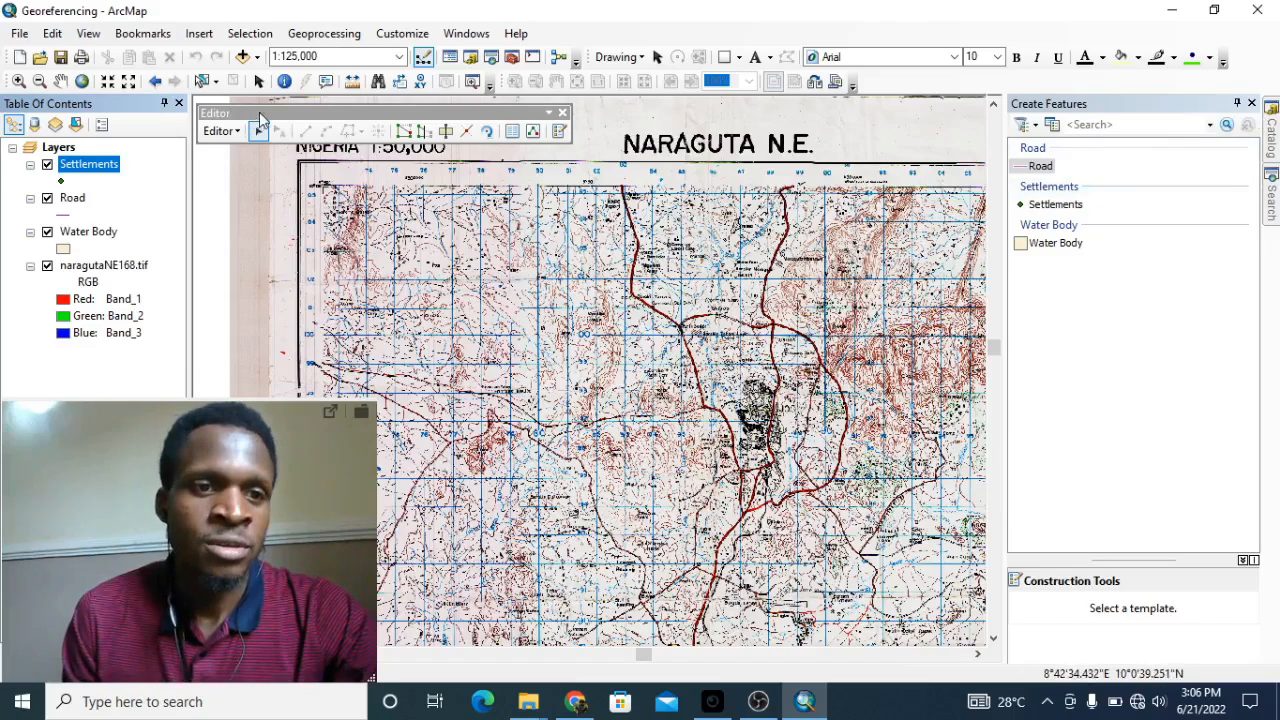
# Reposition the floating Editor tools slightly, set the Create Features window to auto-hide, and bring it back into view.
pyautogui.moveTo(260, 118)
pyautogui.mouseDown()
pyautogui.moveTo(262, 104)
pyautogui.moveTo(262, 150)
pyautogui.moveTo(265, 121)
pyautogui.mouseUp()
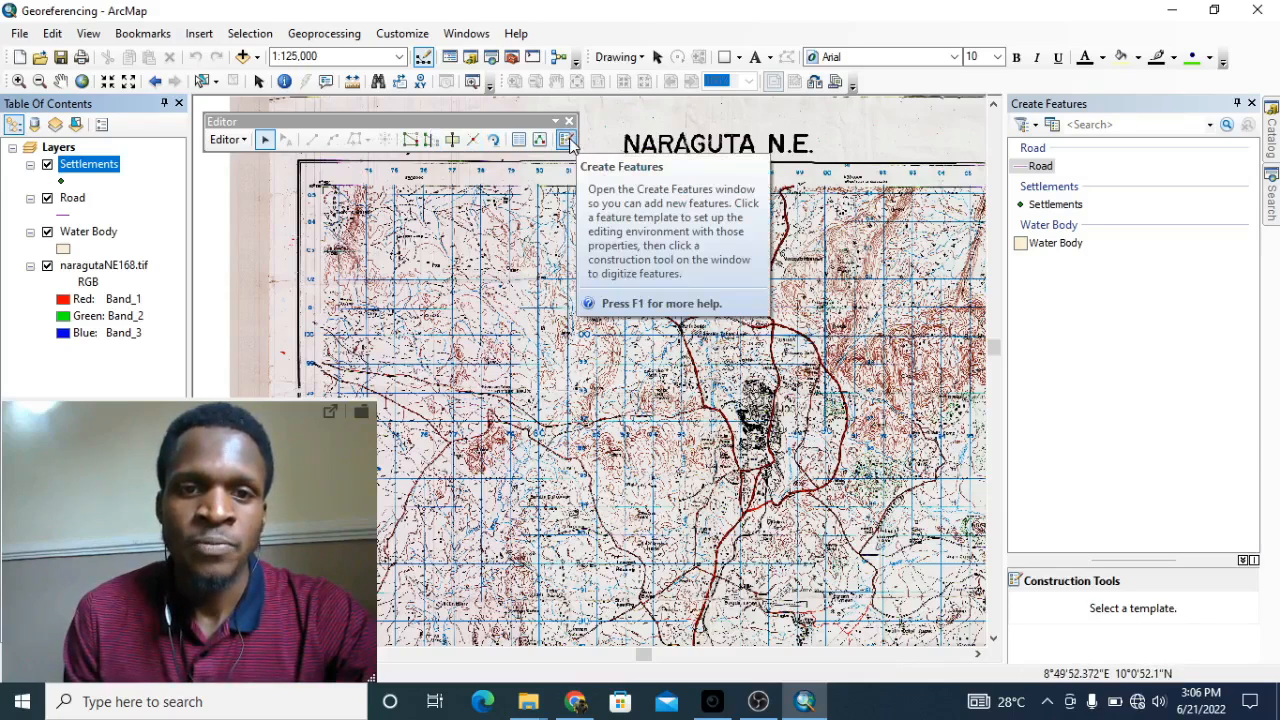
pyautogui.click(567, 146)
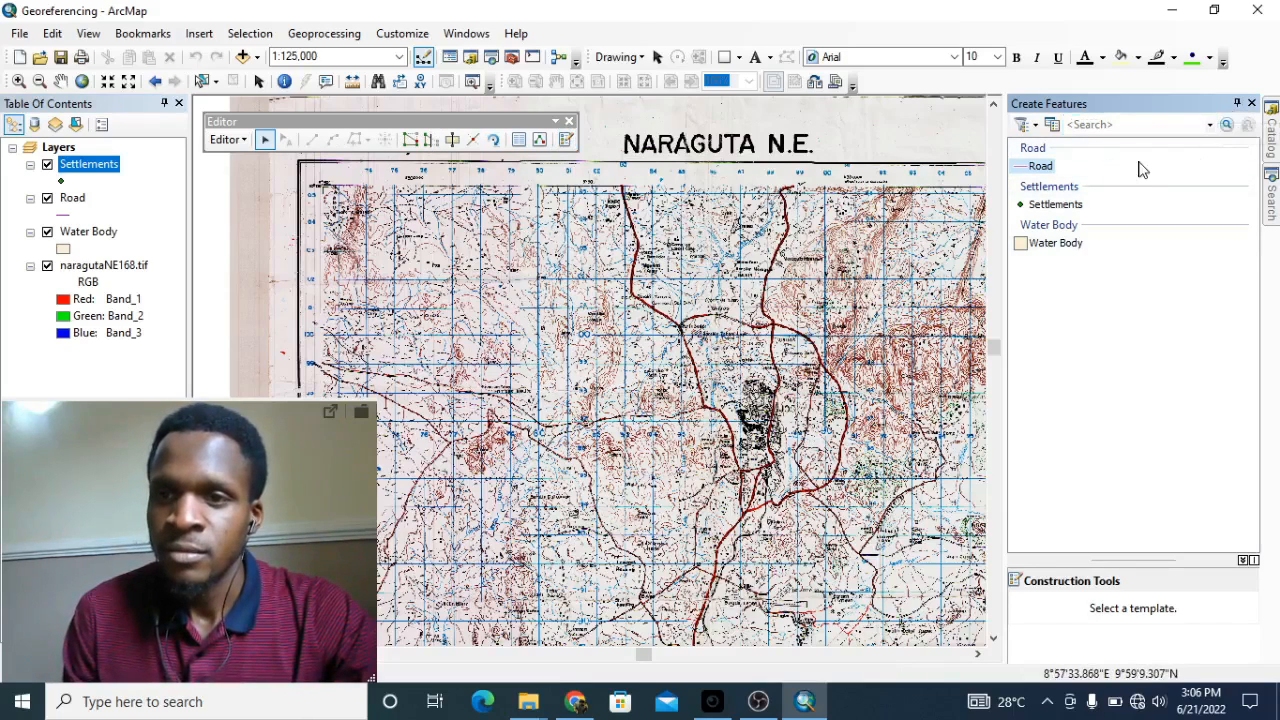
pyautogui.click(1237, 104)
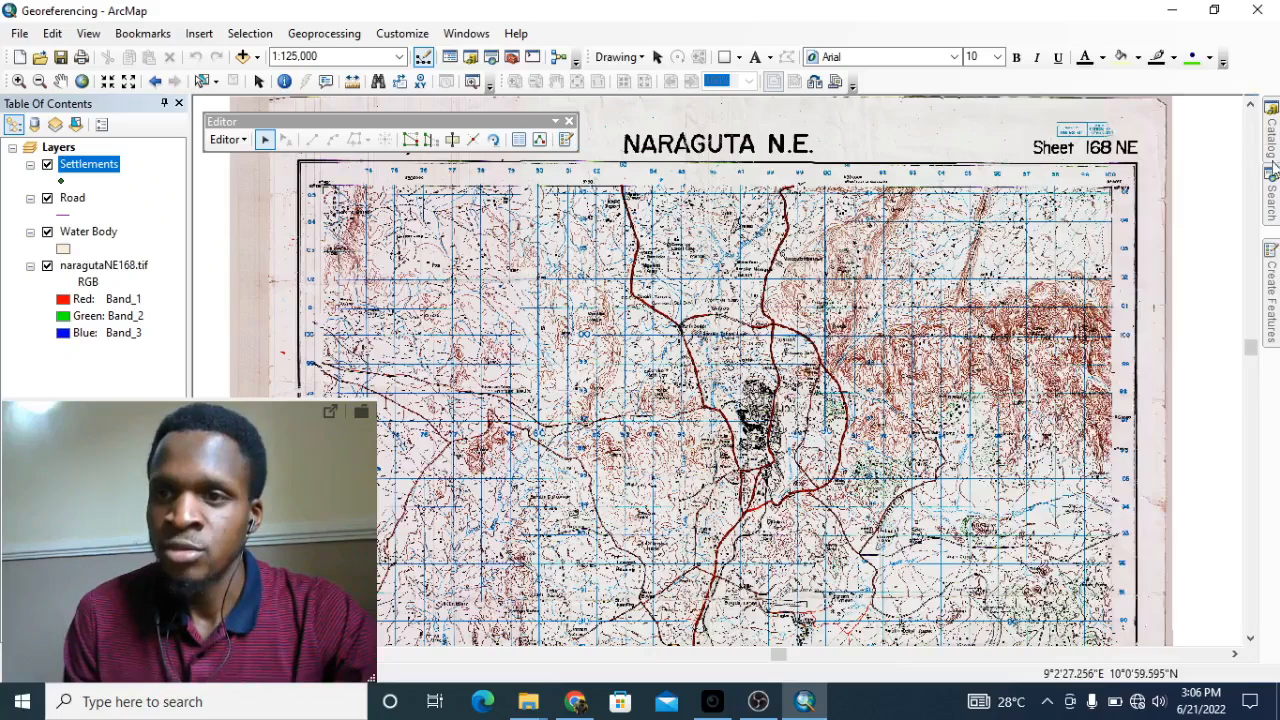
pyautogui.click(1272, 298)
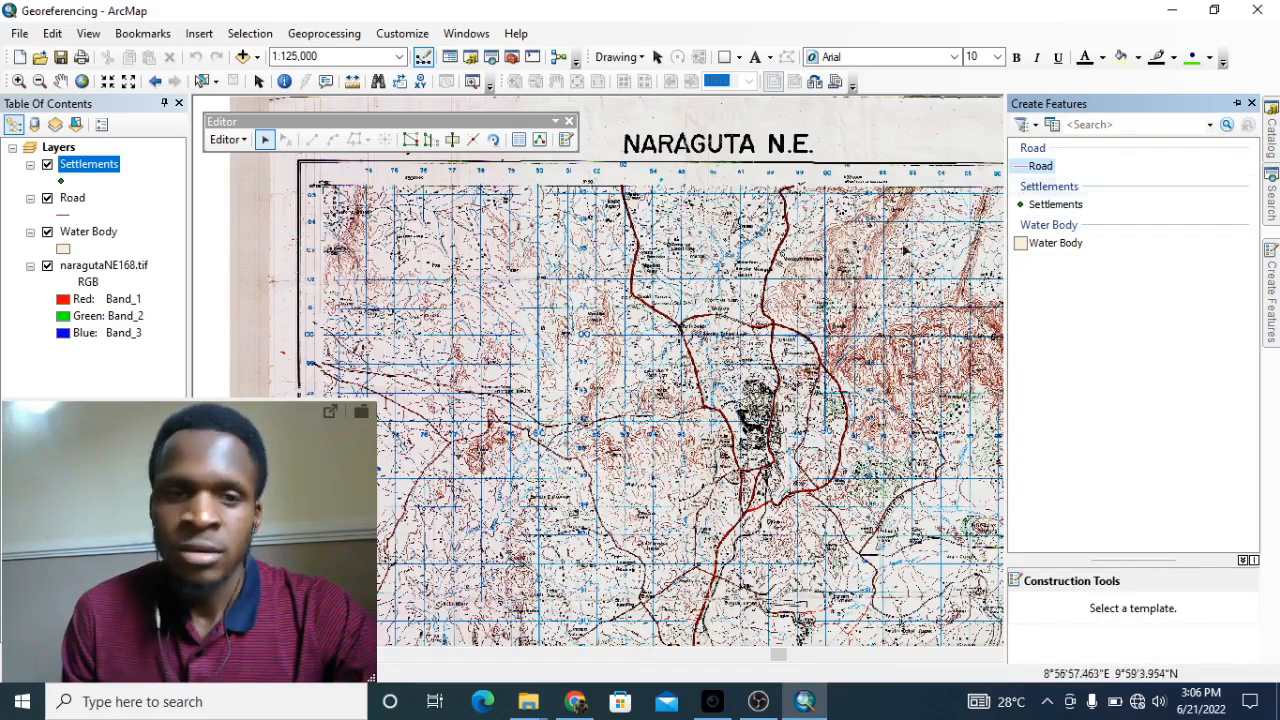
# Choose the Settlements feature template with the Point construction tool, enlarging the construction tools area.
pyautogui.click(1050, 206)
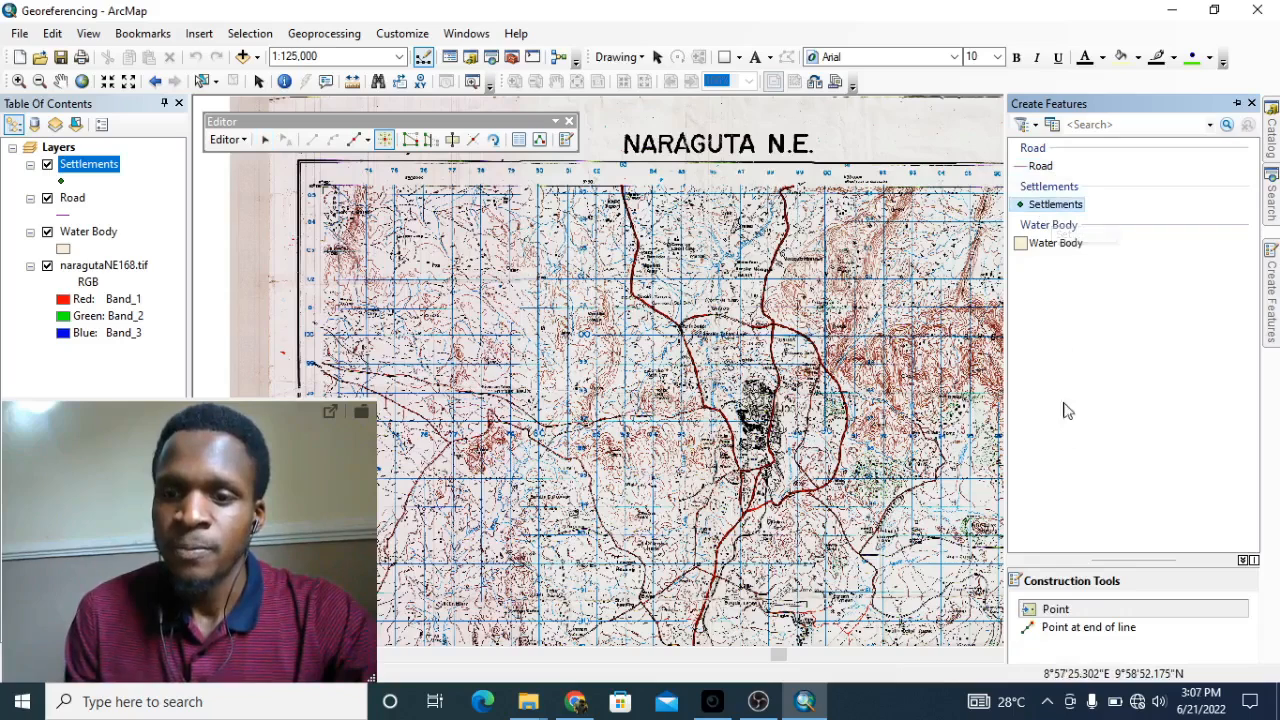
pyautogui.moveTo(1129, 562); pyautogui.dragTo(1128, 422)
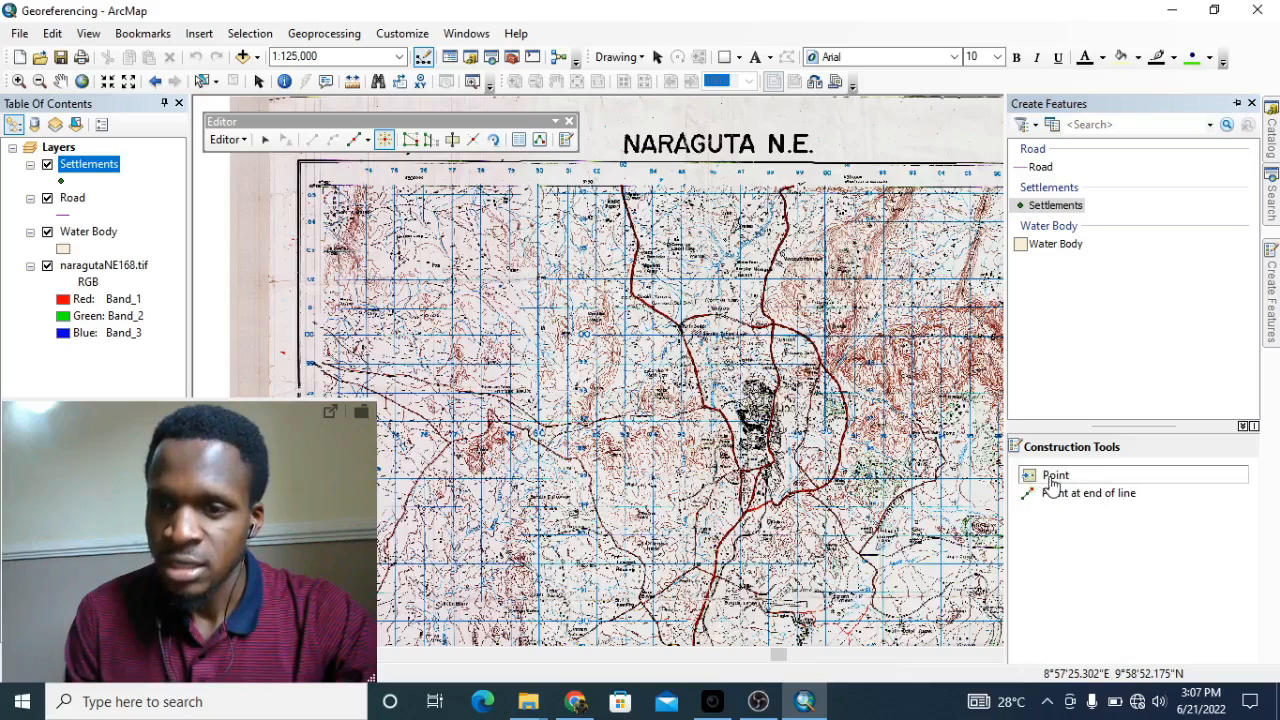
pyautogui.click(1057, 480)
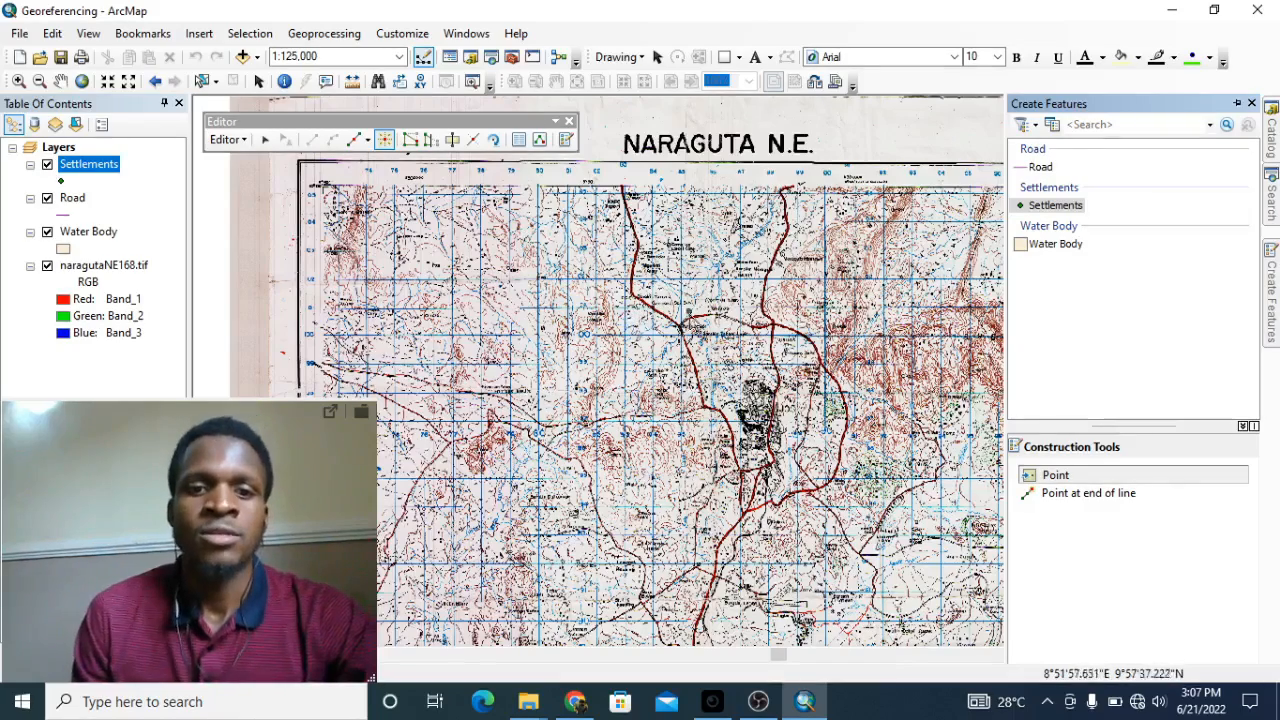
# Digitize settlement points on the buildings just west and south-west of Farin Gada.
pyautogui.scroll(-2, 680, 375)
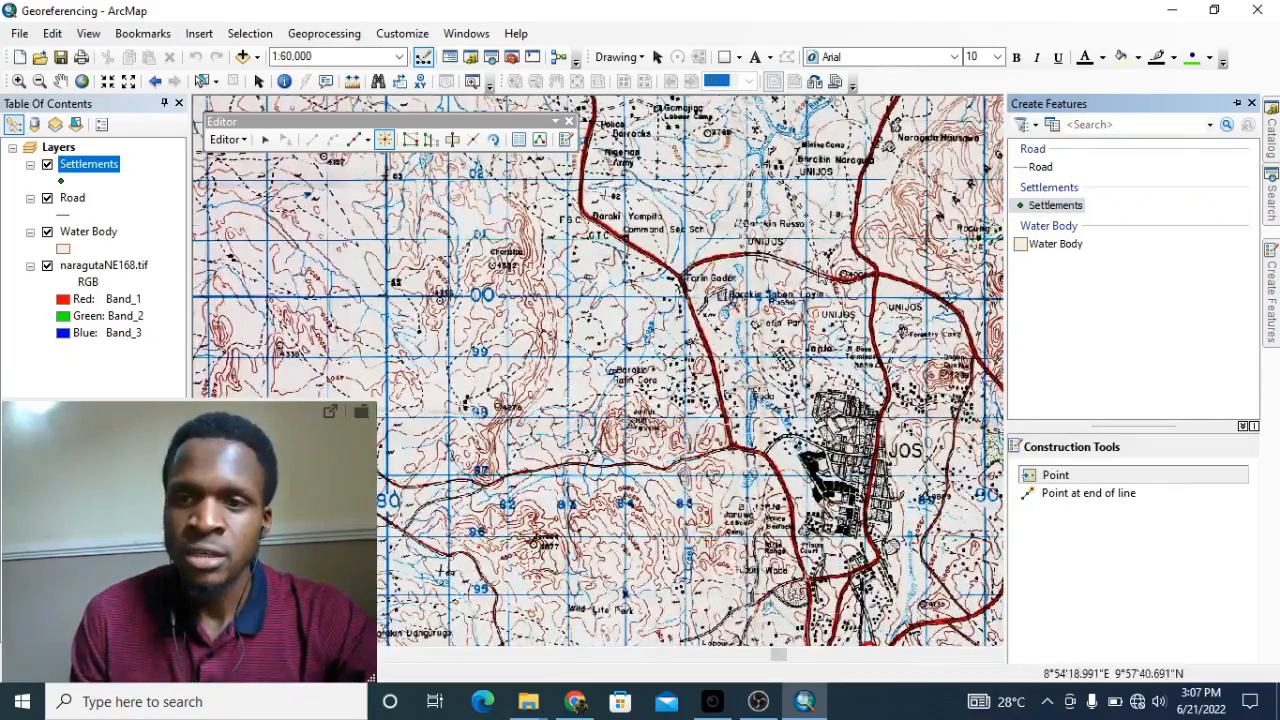
pyautogui.moveTo(721, 258); pyautogui.dragTo(663, 254)
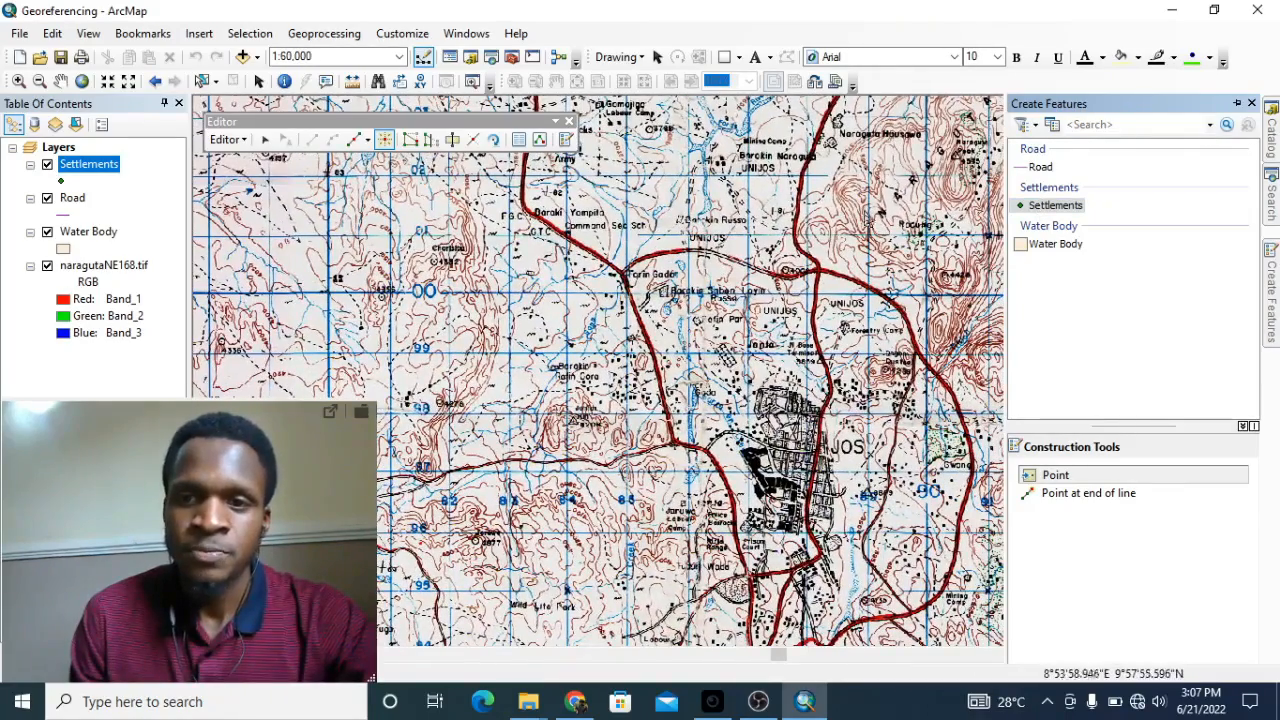
pyautogui.click(1237, 107)
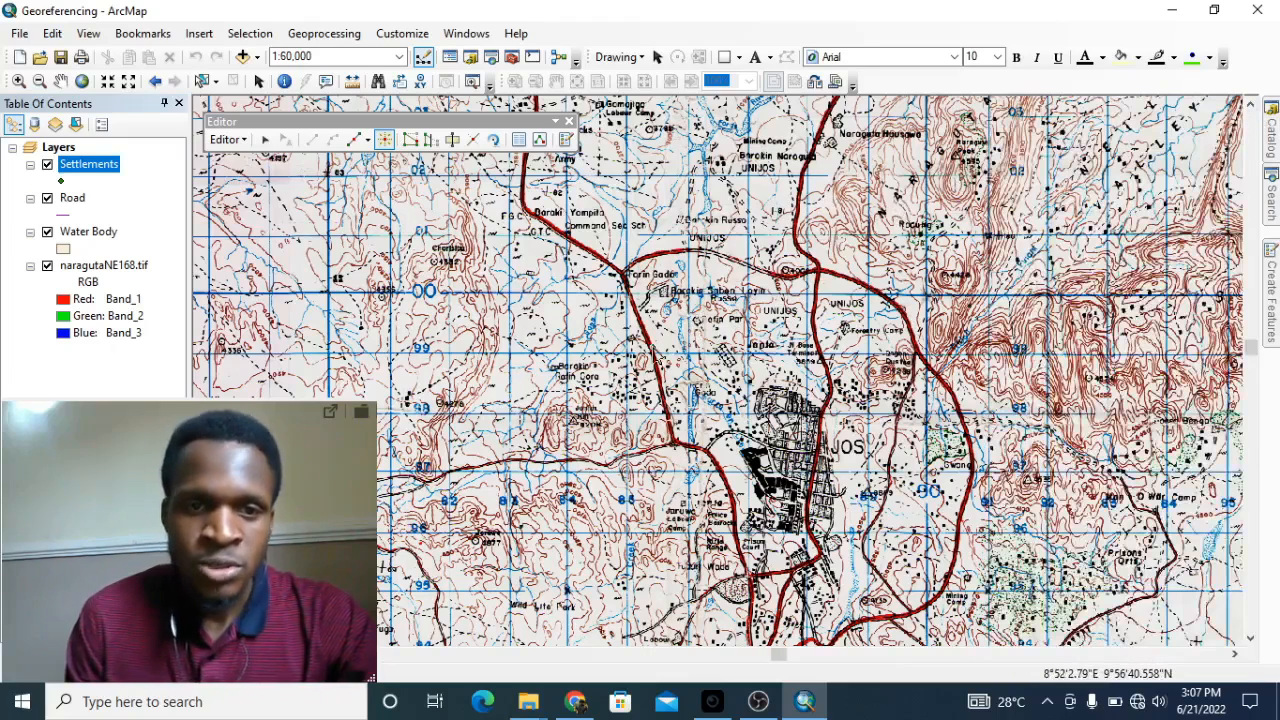
pyautogui.scroll(3, 688, 283)
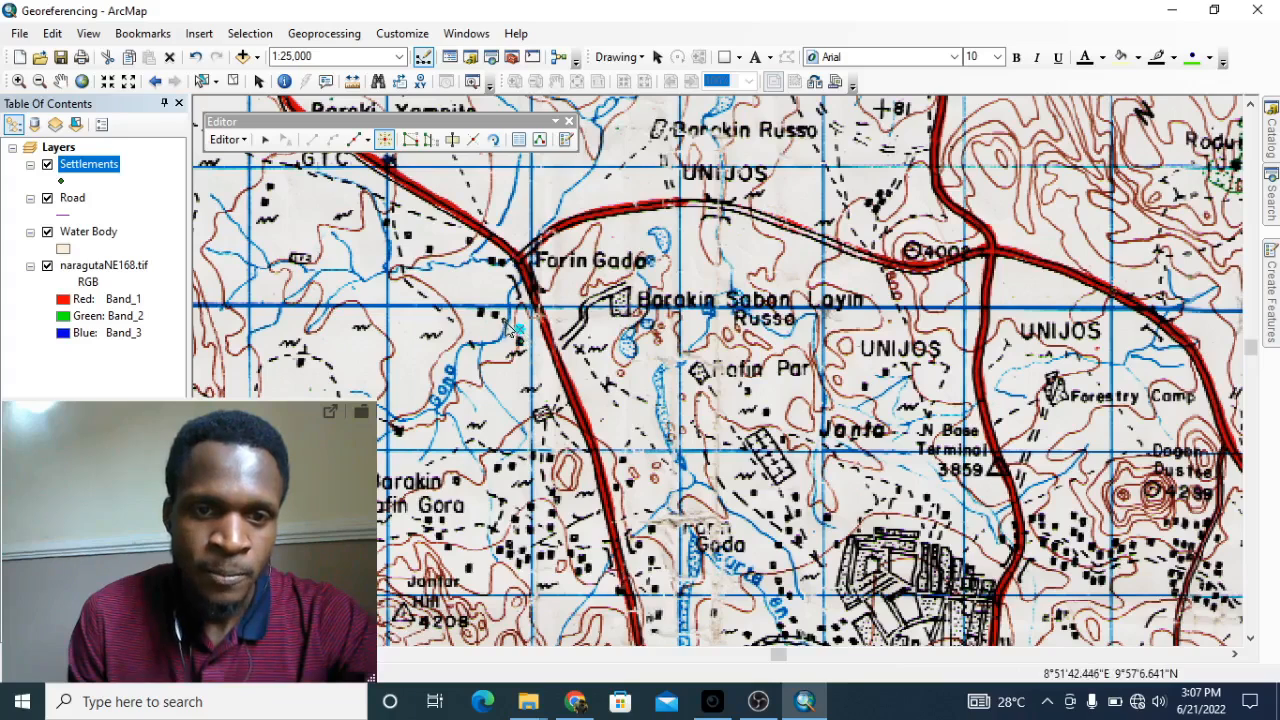
pyautogui.click(496, 314)
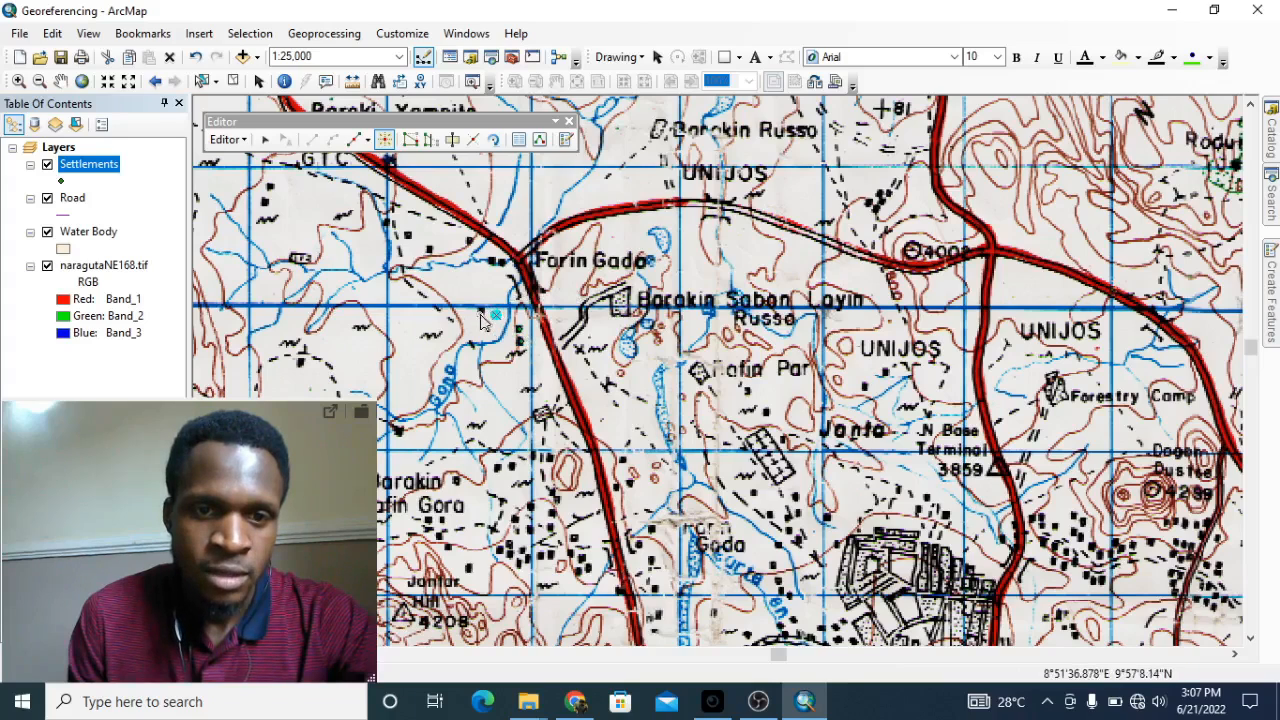
pyautogui.click(504, 264)
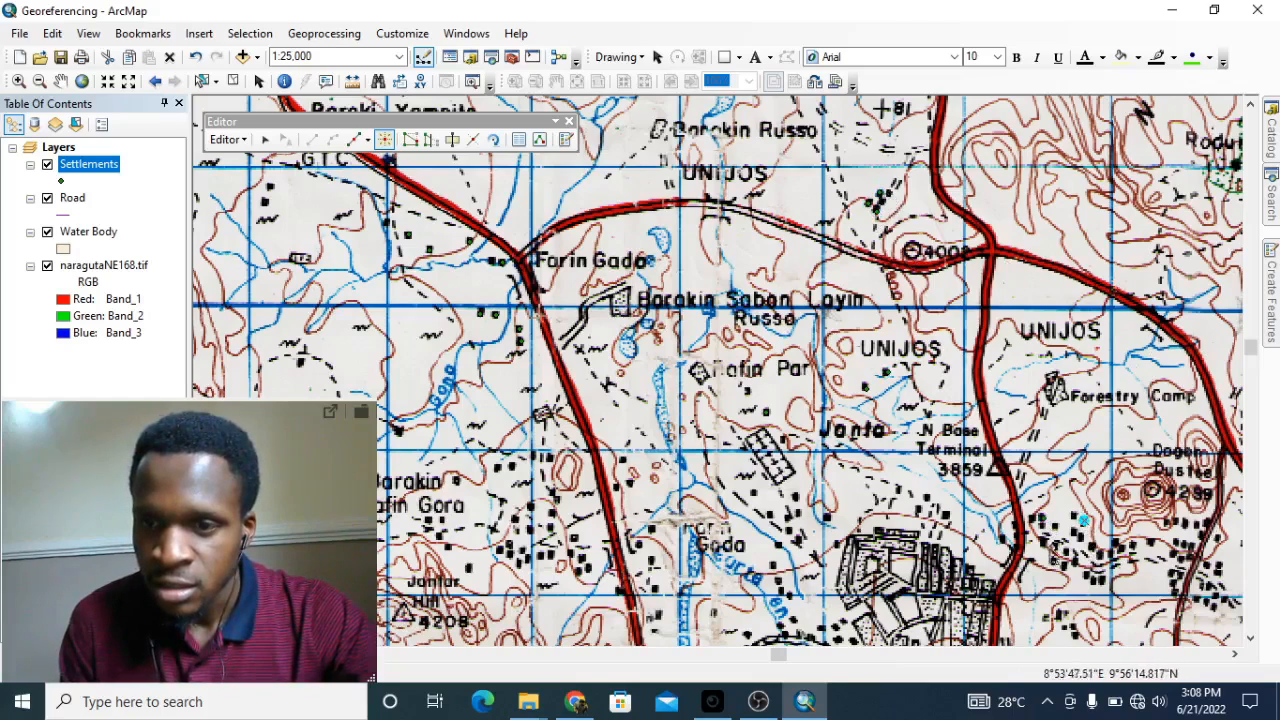
# Digitize settlement points on the buildings south-west of Dogon Dutse and just east of the main road south of Farin Gada.
pyautogui.click(1066, 563)
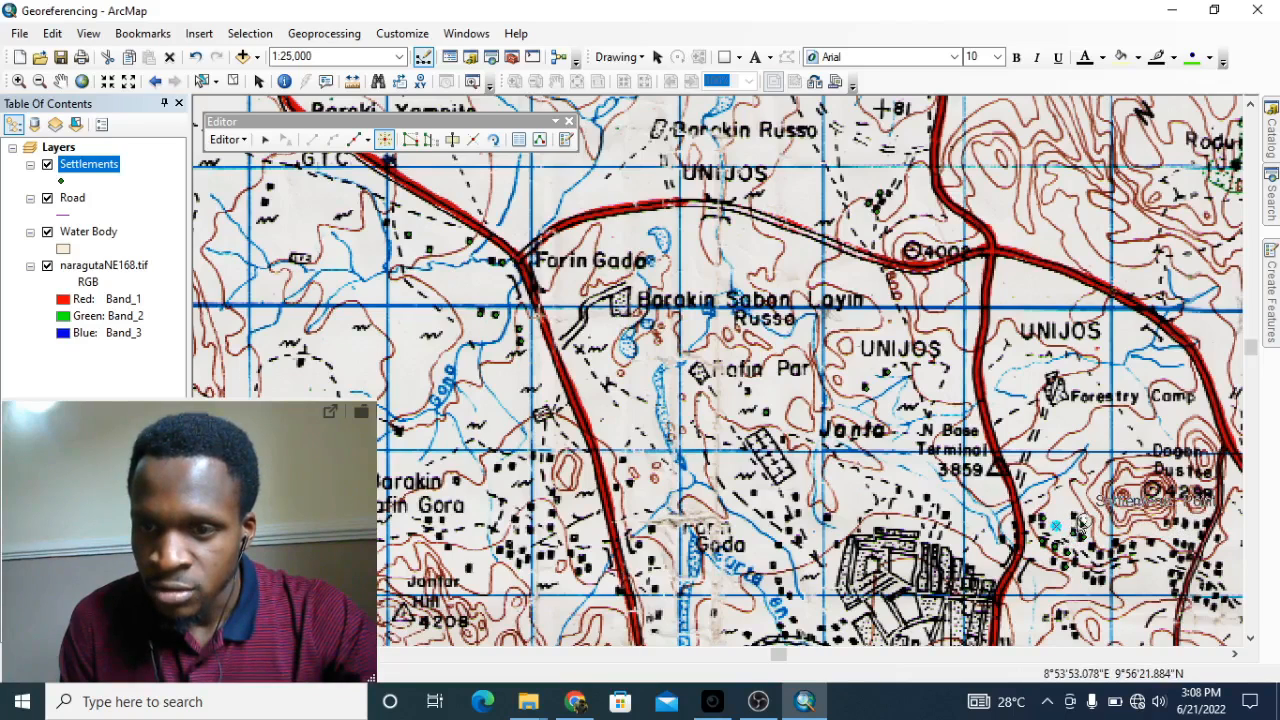
pyautogui.click(1101, 579)
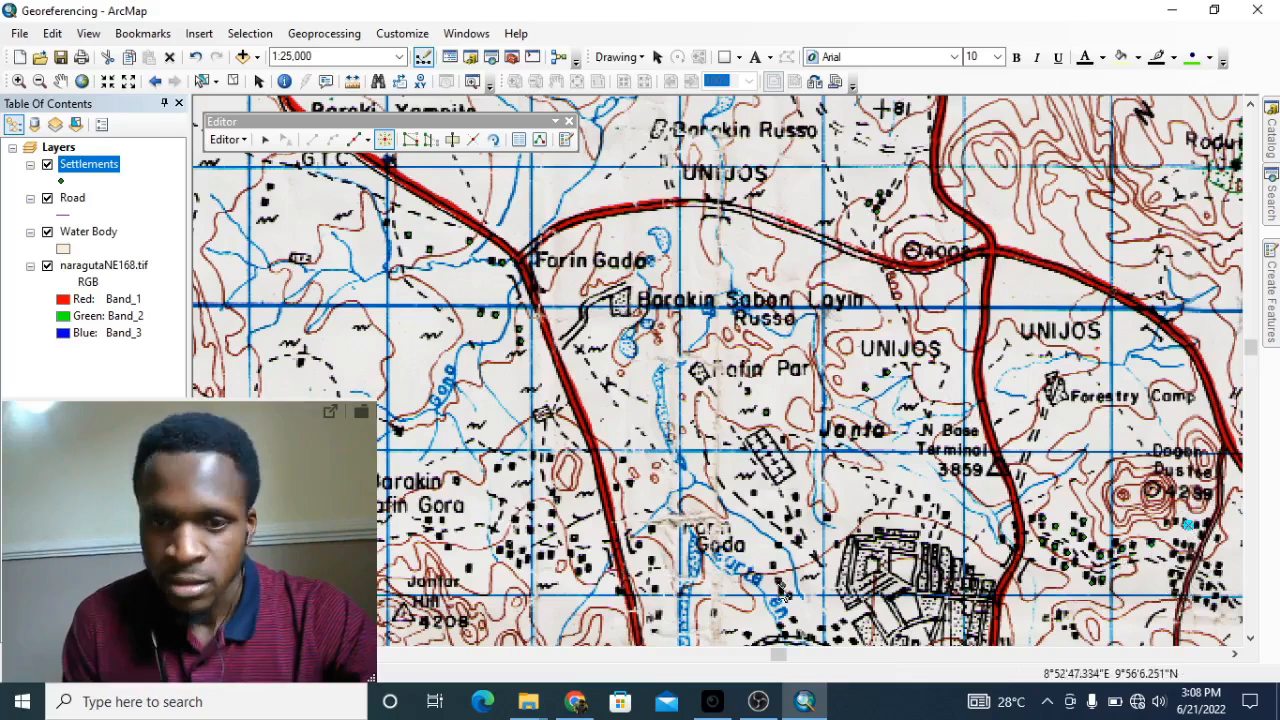
pyautogui.click(653, 529)
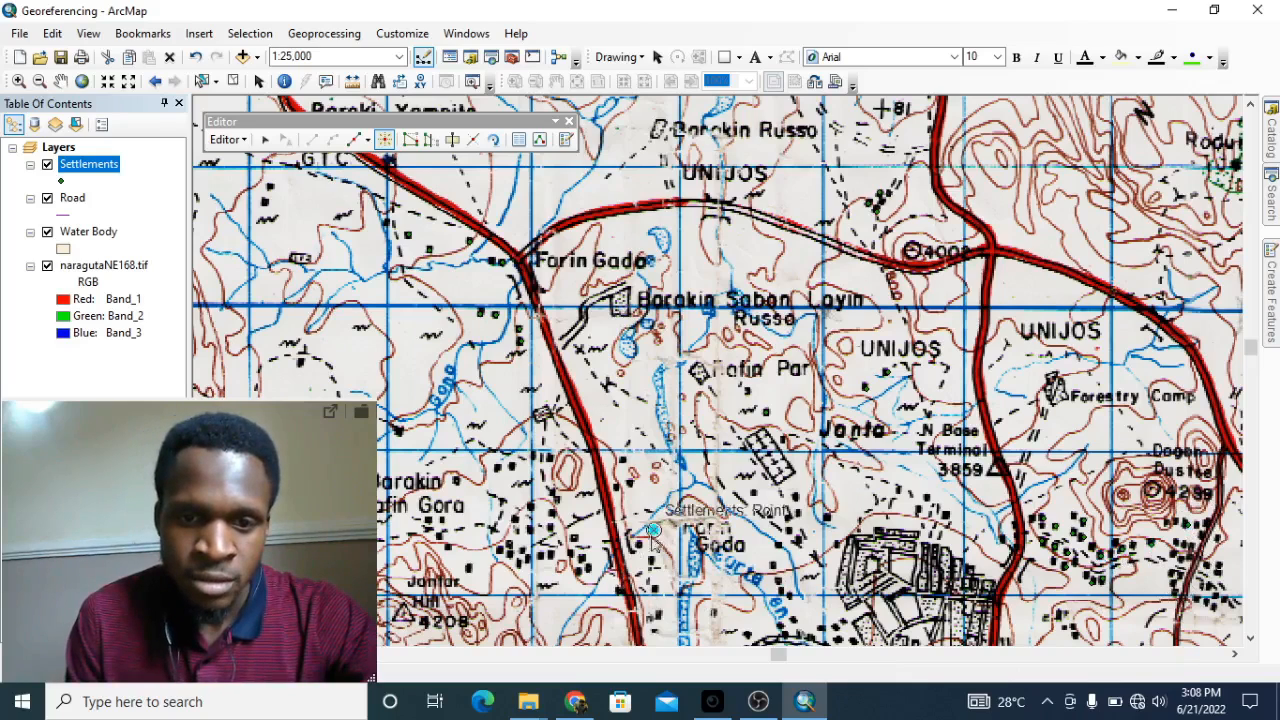
pyautogui.click(640, 546)
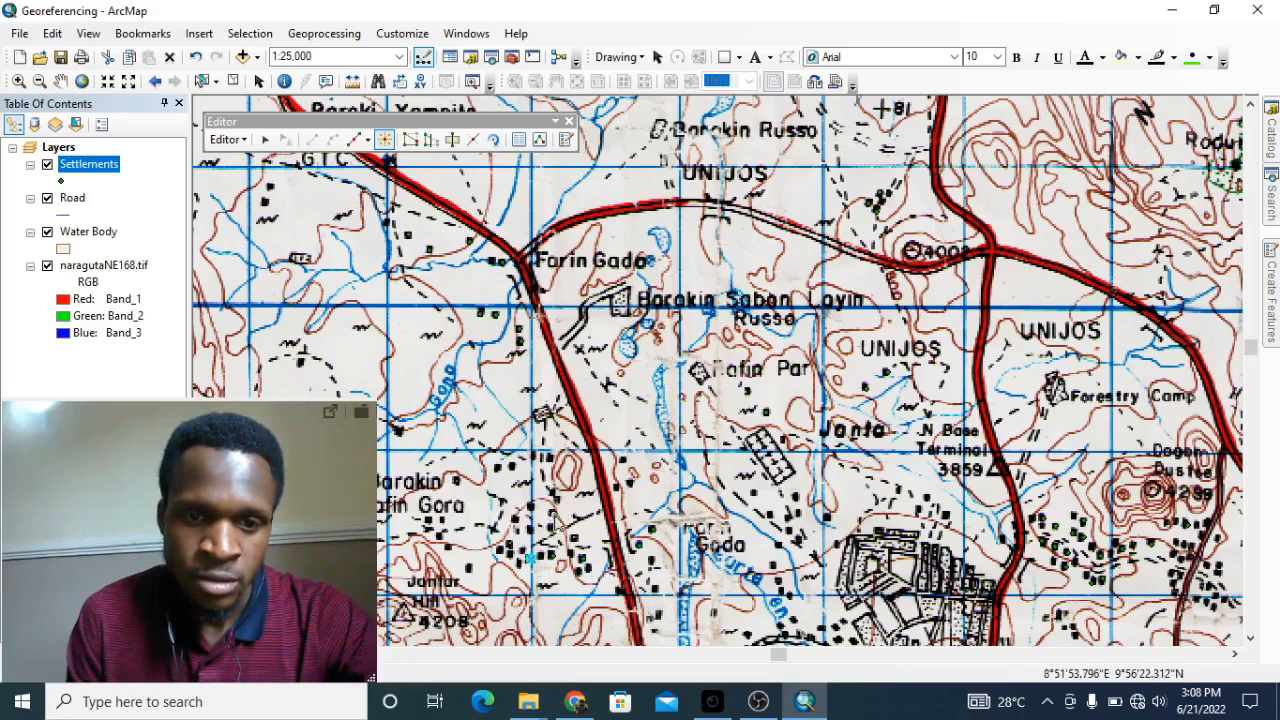
# Digitize settlement points on the buildings around Barakin Rafin Gora, west of the main road.
pyautogui.click(553, 514)
pyautogui.scroll(3, 676, 448)
pyautogui.scroll(-3, 705, 342)
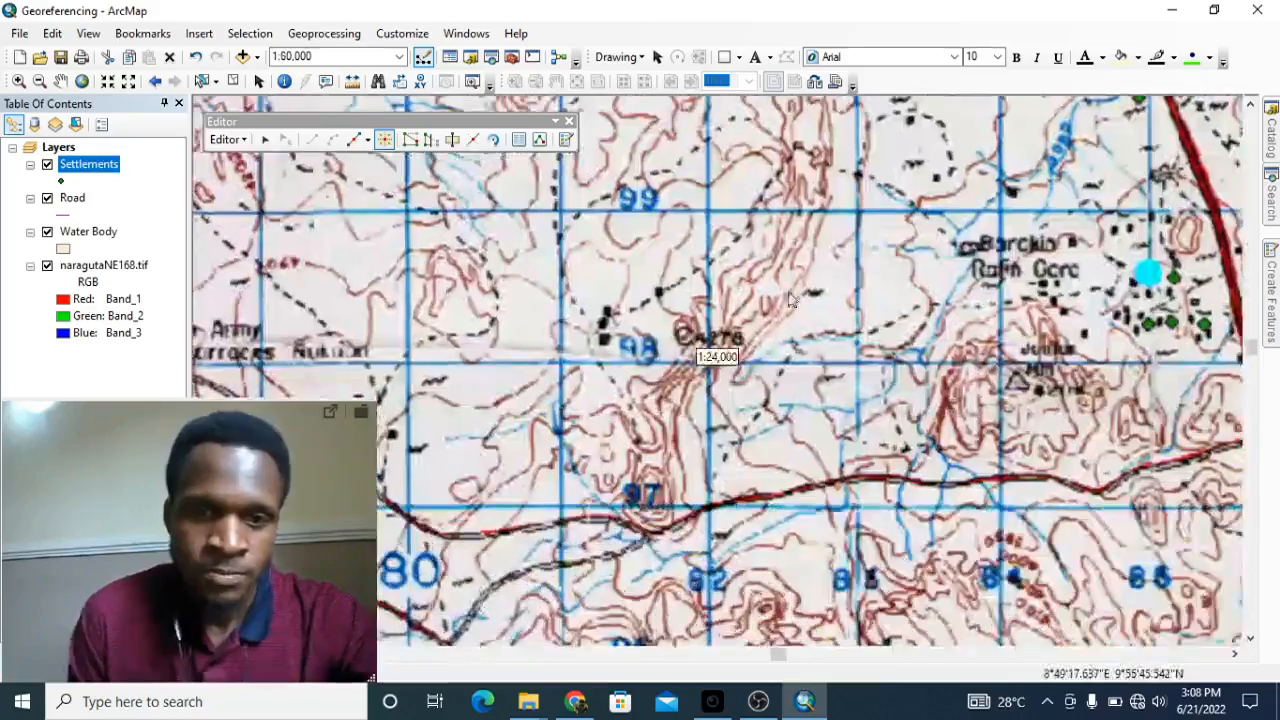
pyautogui.click(1048, 284)
pyautogui.scroll(3, 676, 295)
pyautogui.scroll(-4, 692, 570)
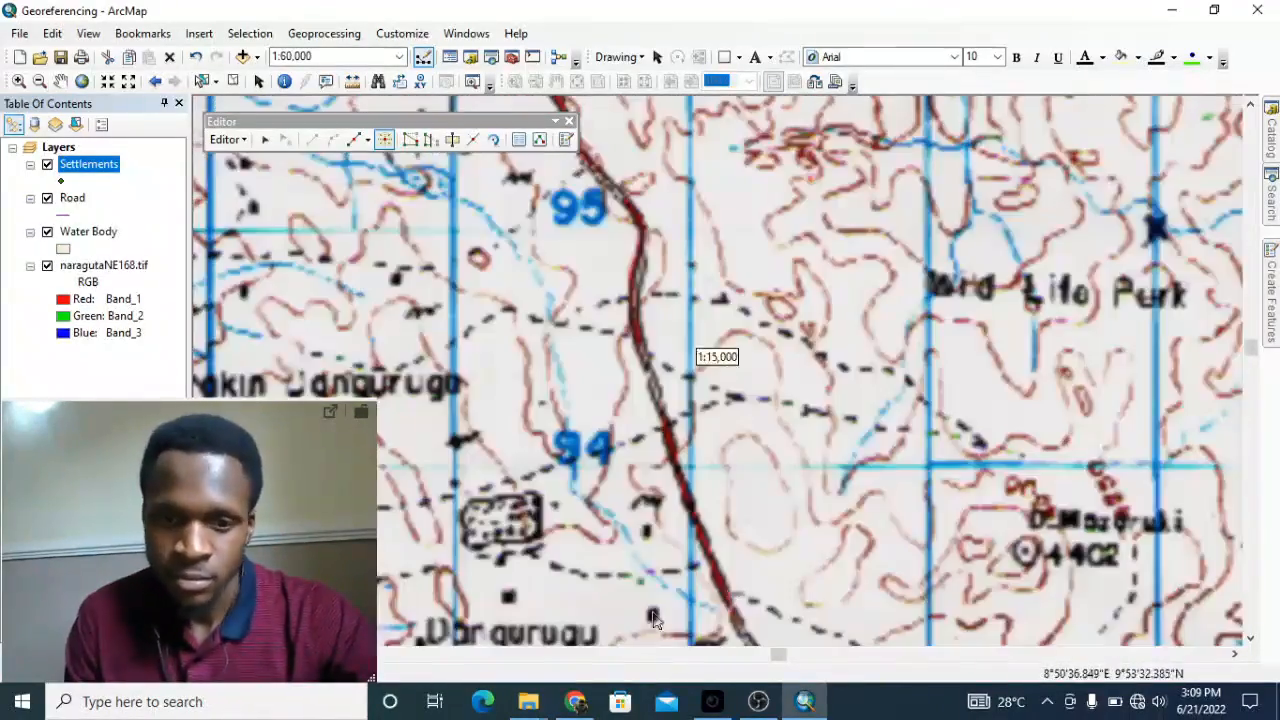
# Digitize settlement points on the buildings in the south-east of the sheet, from west of Barikin Habu to the Central Shen river.
pyautogui.scroll(4, 849, 353)
pyautogui.scroll(2, 748, 300)
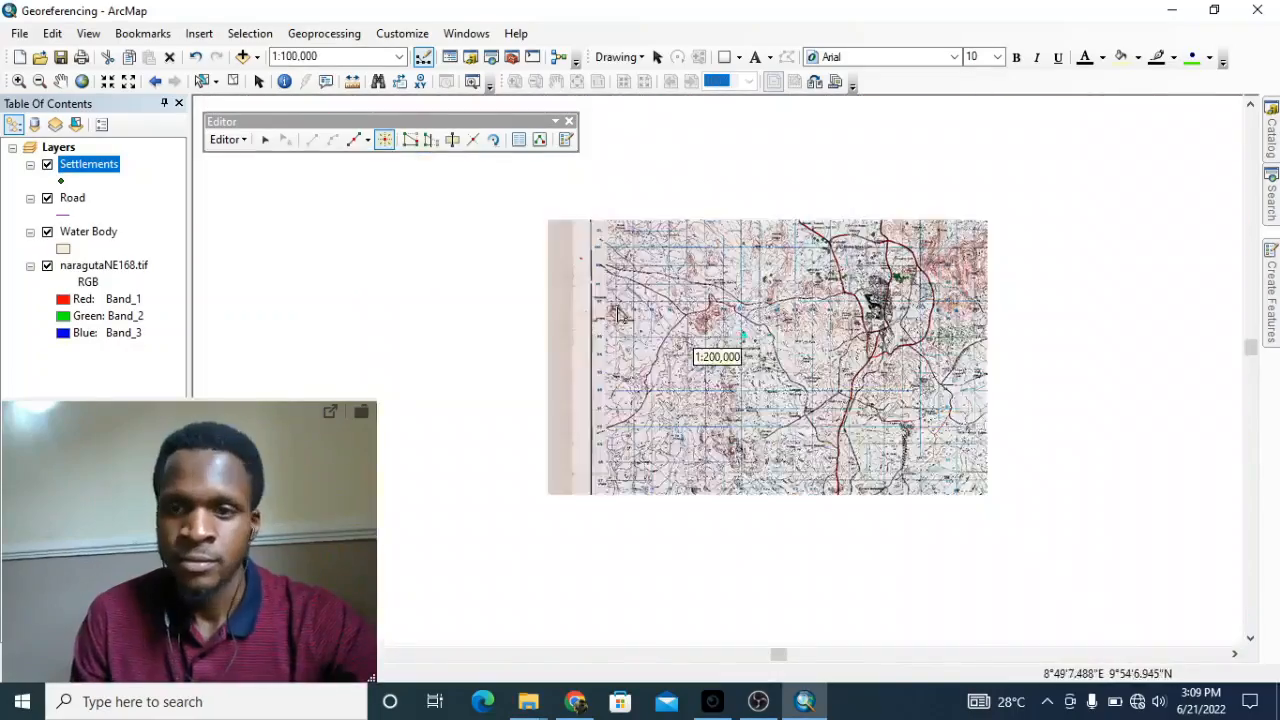
pyautogui.scroll(-3, 800, 228)
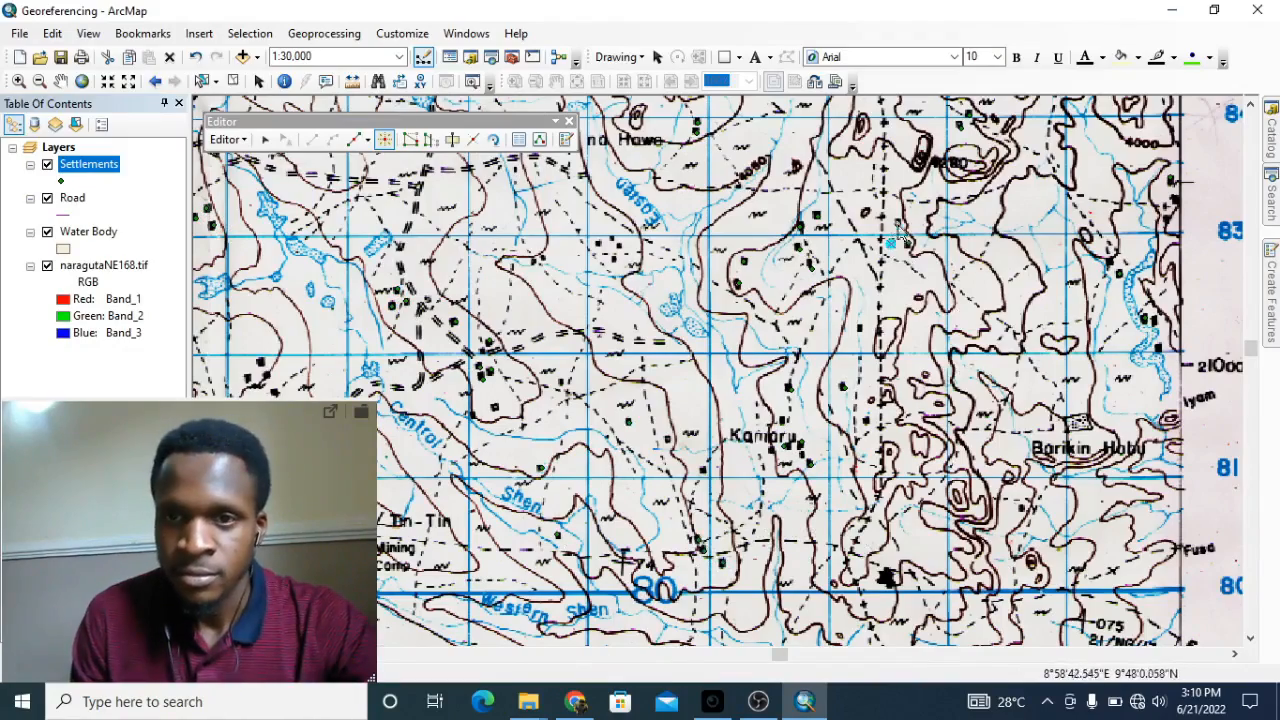
pyautogui.scroll(2, 1166, 356)
pyautogui.scroll(-3, 667, 322)
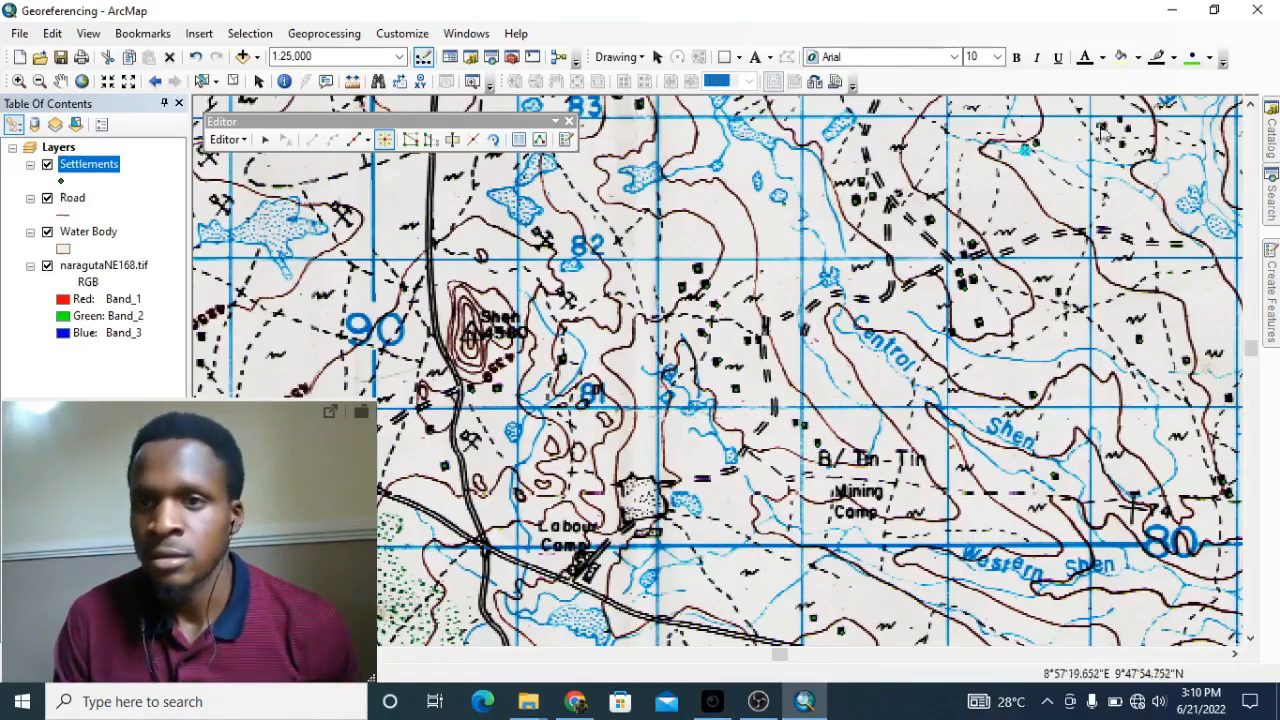
# Digitize settlement points on the buildings around Zawang and around Barikin S Gida Kanat in the south.
pyautogui.scroll(2, 850, 457)
pyautogui.scroll(-3, 850, 457)
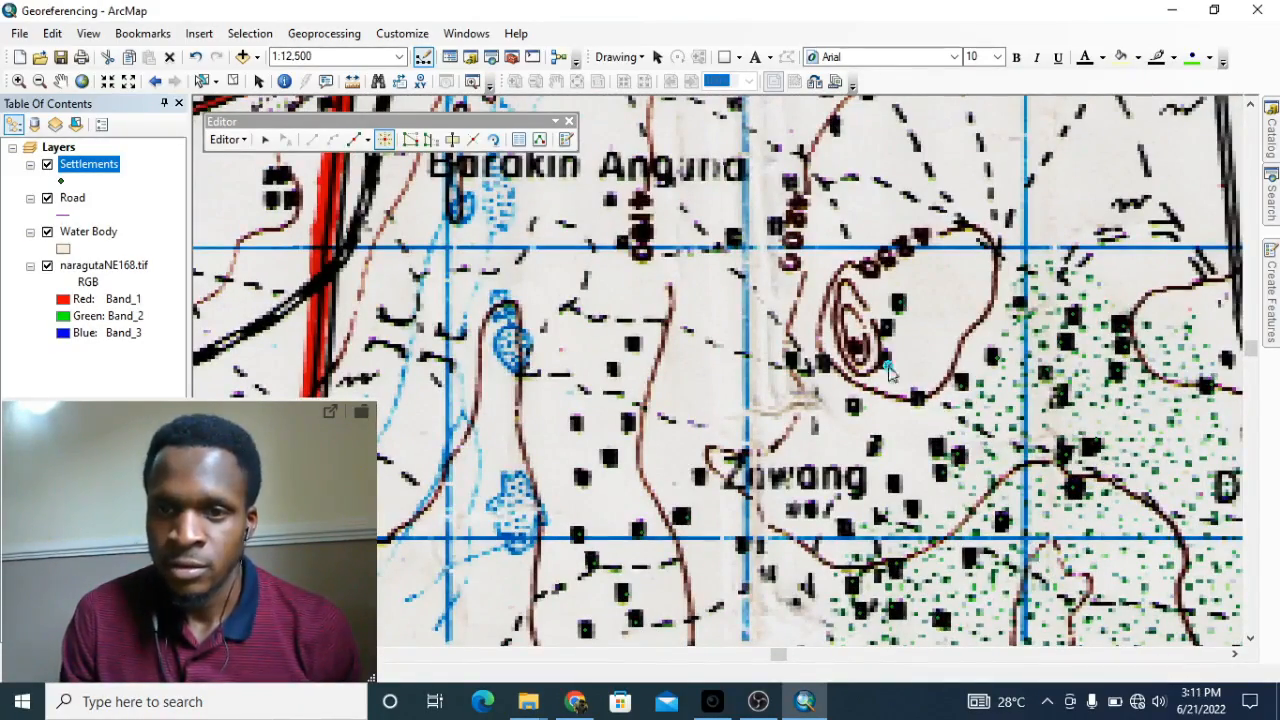
pyautogui.scroll(3, 583, 432)
pyautogui.scroll(-2, 424, 308)
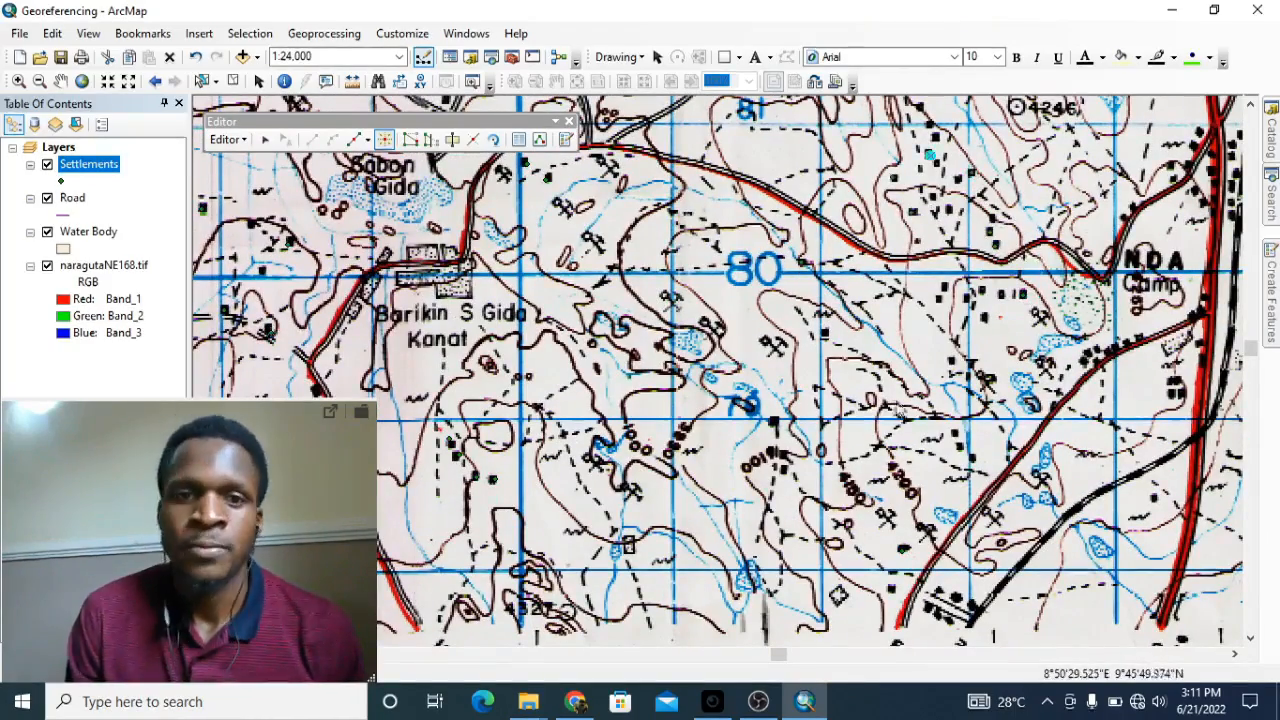
# Digitize settlement points near the south-western map edge and around Nyango, Sabon Buruki and Bar. Gada.
pyautogui.scroll(1, 1033, 268)
pyautogui.scroll(-1, 1033, 268)
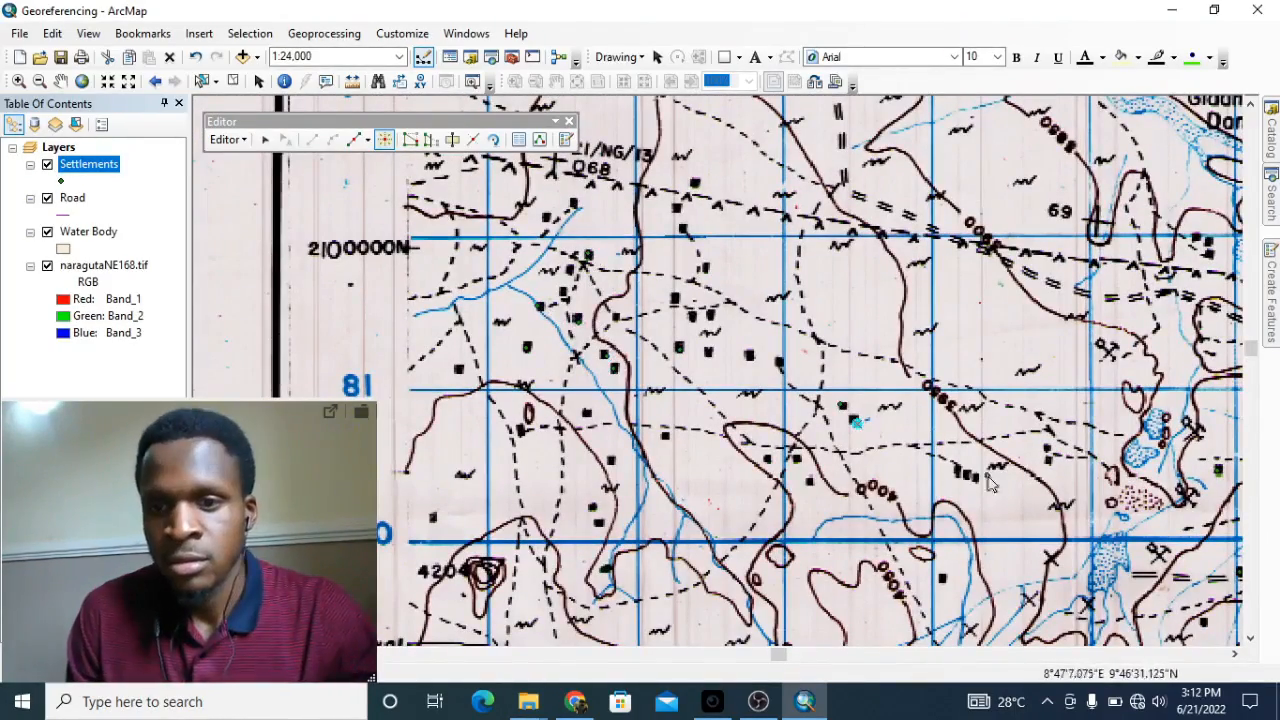
pyautogui.scroll(2, 1048, 446)
pyautogui.scroll(-2, 1048, 446)
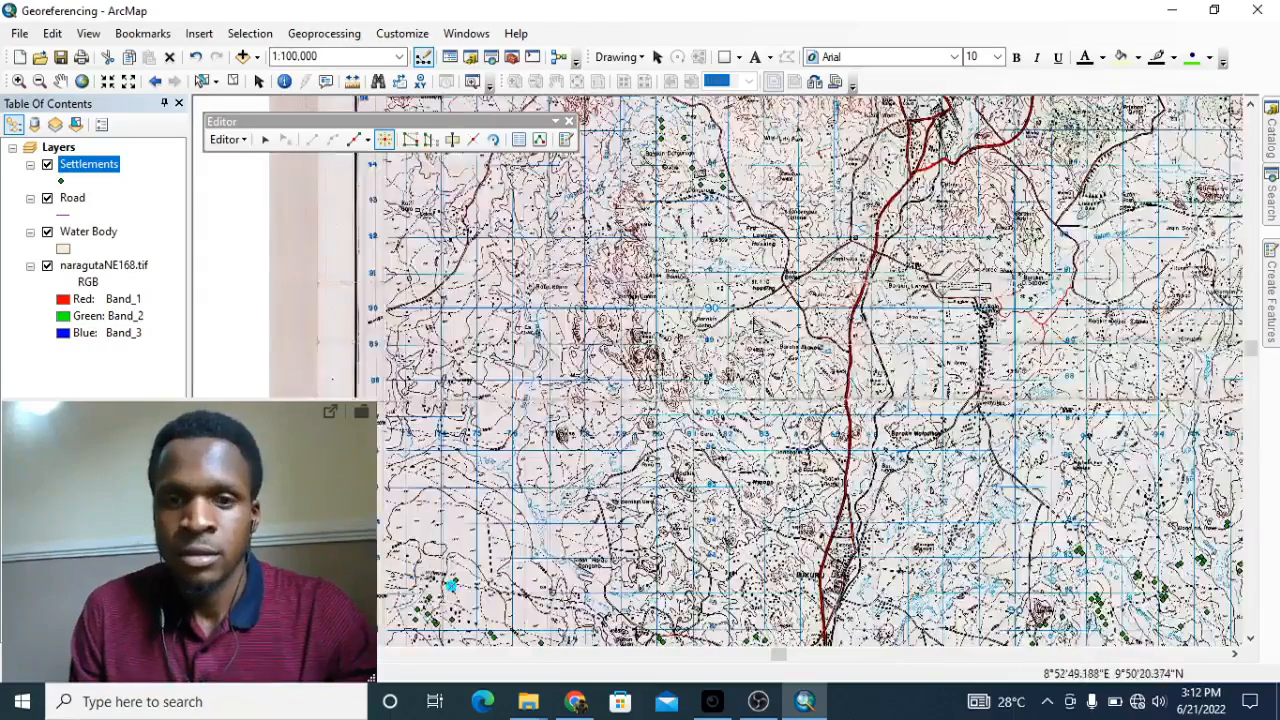
pyautogui.scroll(-1, 912, 440)
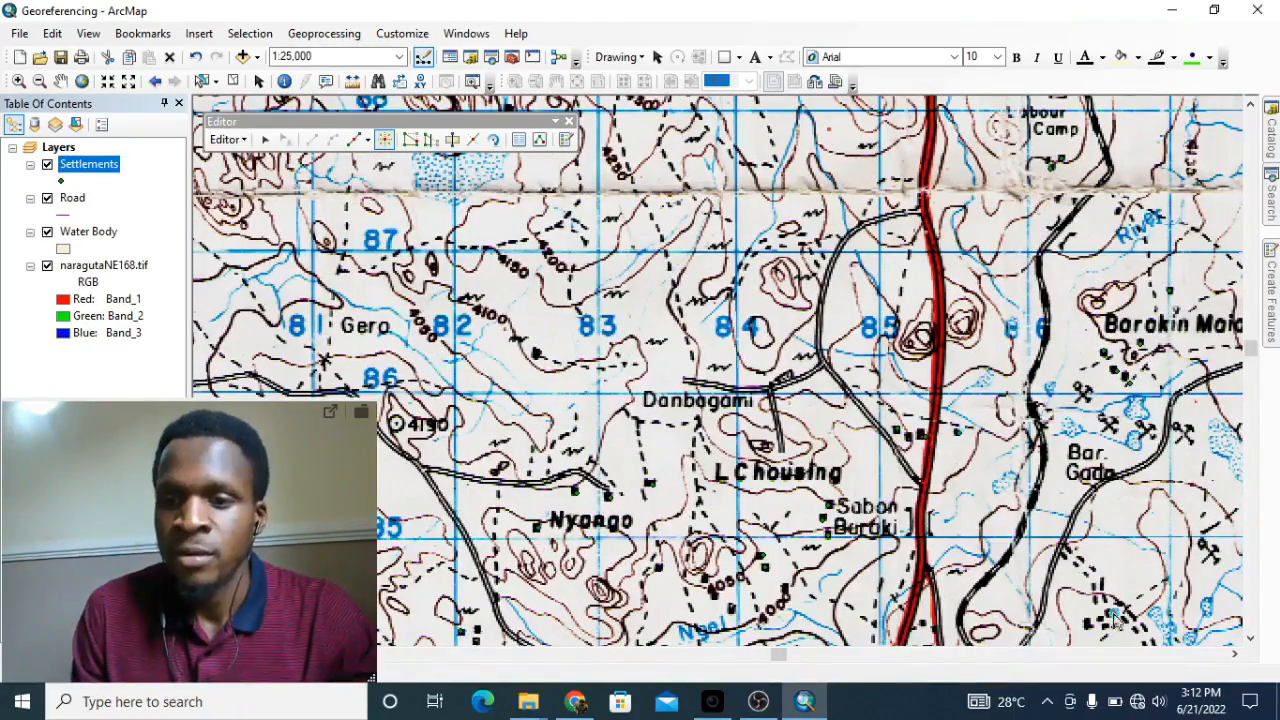
# Digitize settlement points on the buildings around Rafin Bauna and just west of Barakin Danbo.
pyautogui.scroll(2, 949, 222)
pyautogui.scroll(-2, 882, 432)
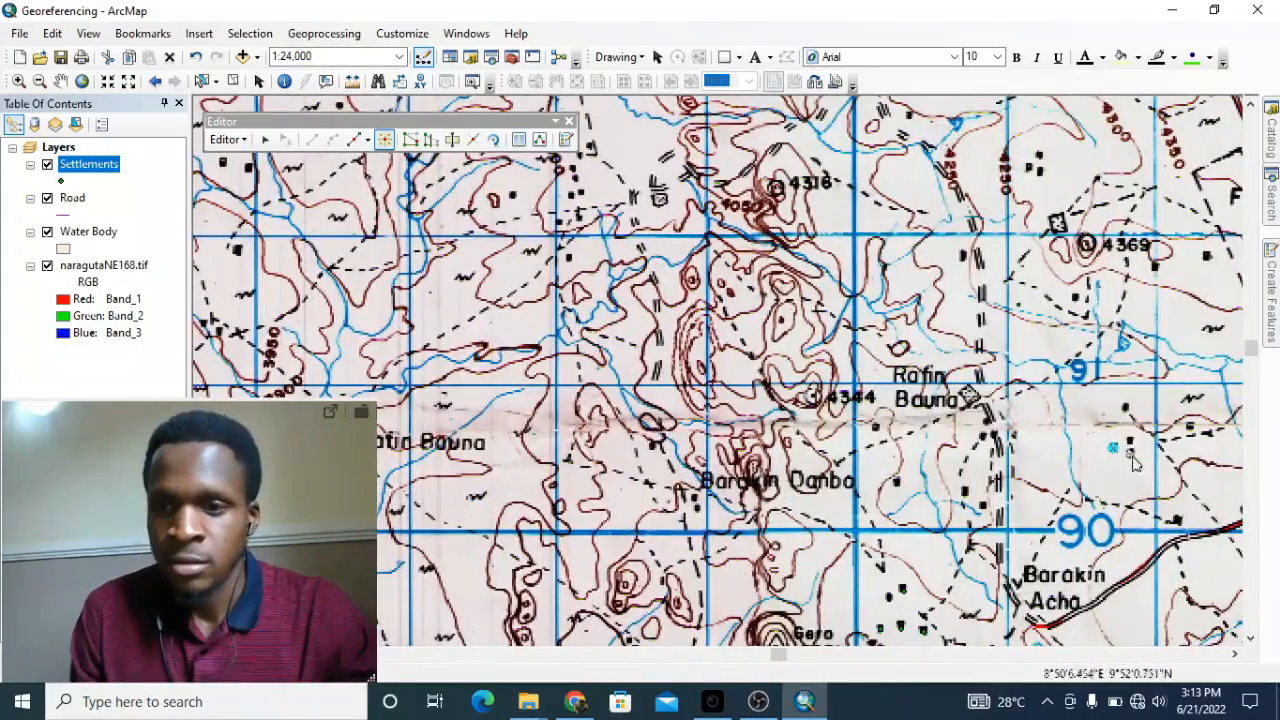
pyautogui.click(695, 497)
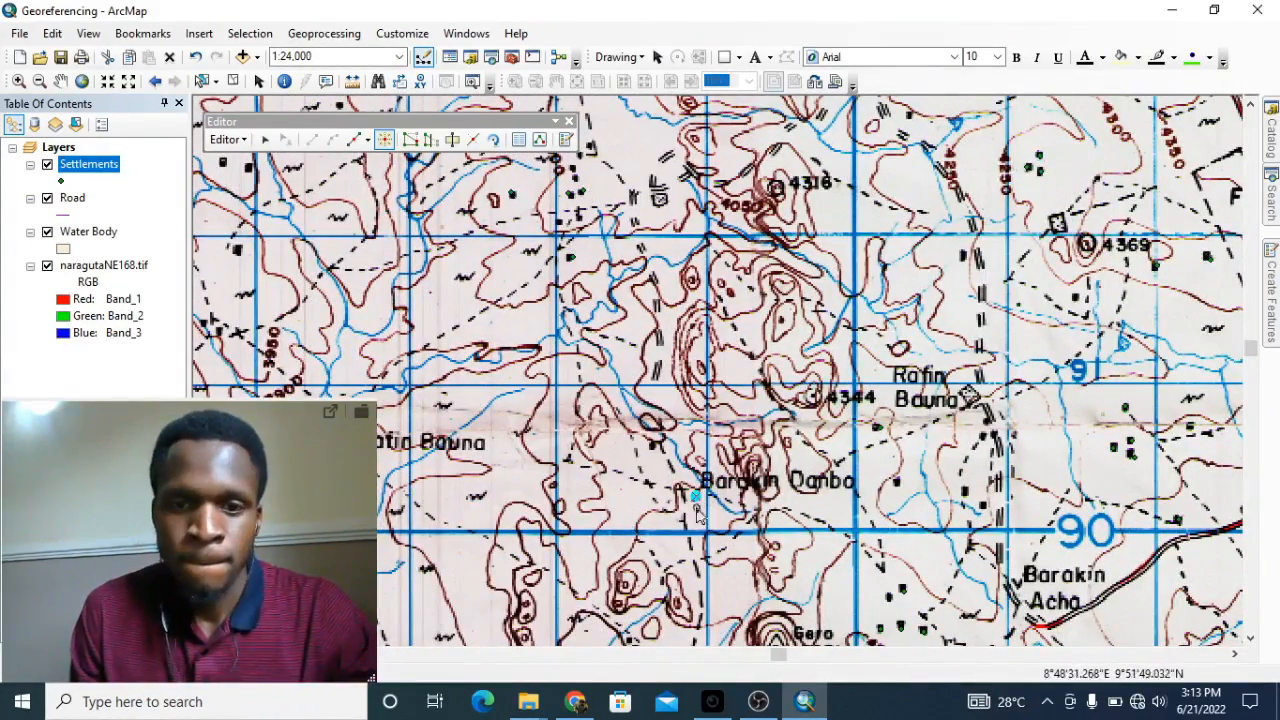
# Digitize settlement points on the buildings south of Barakin Delimi Sabuwa, around grid lines 88 and 89.
pyautogui.scroll(3, 1000, 488)
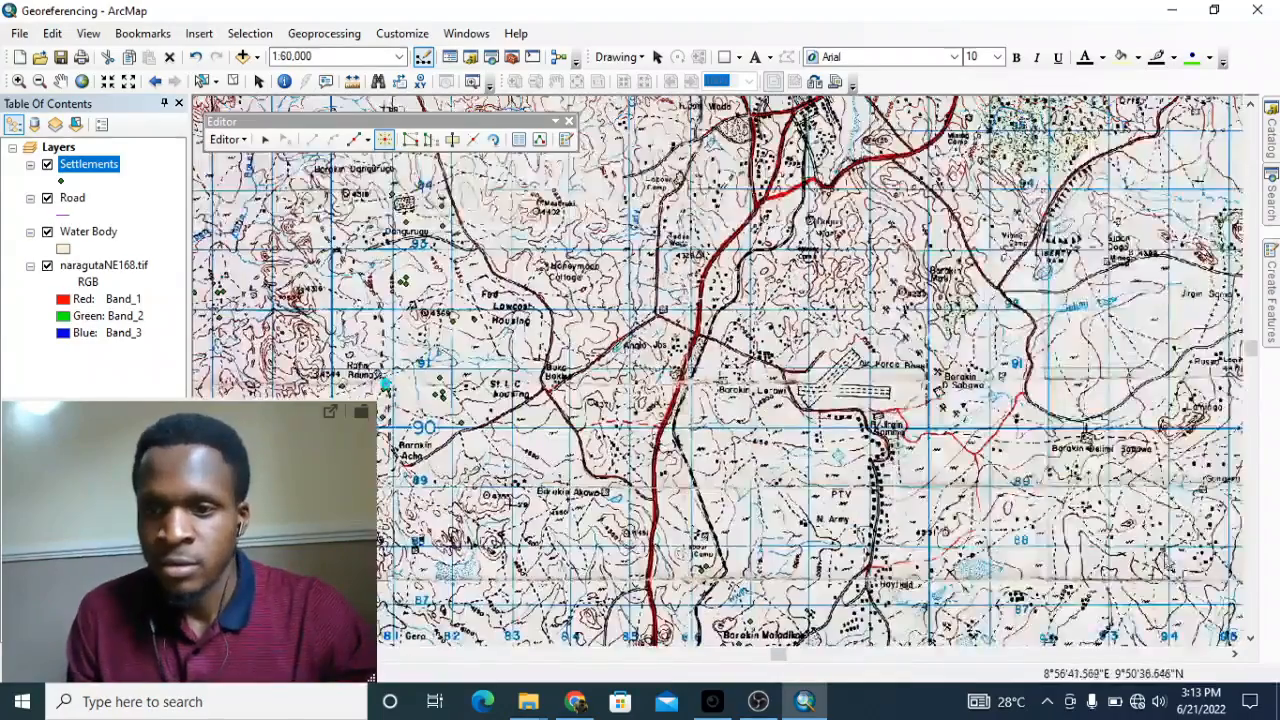
pyautogui.scroll(-4, 779, 368)
pyautogui.click(776, 357)
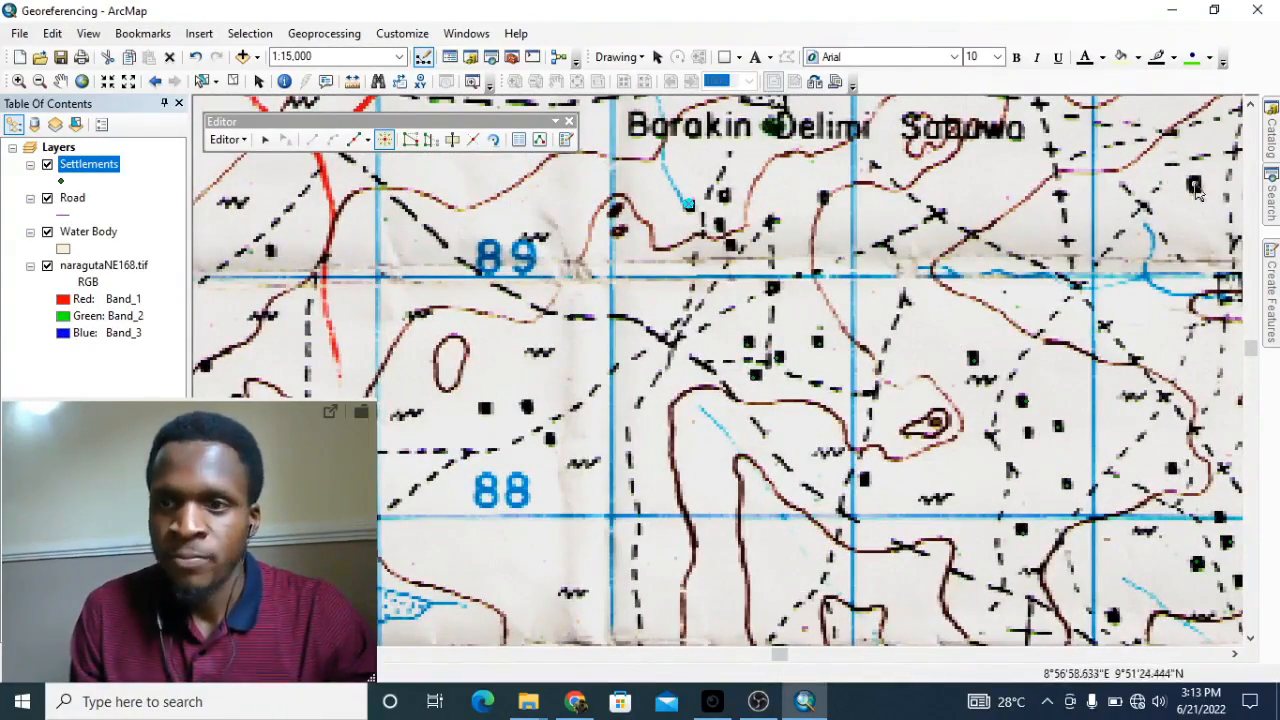
# Digitize settlement points on the buildings east of Naraguta Hausawa and along the northern side of the Shere Hills.
pyautogui.scroll(4, 750, 455)
pyautogui.scroll(-3, 750, 455)
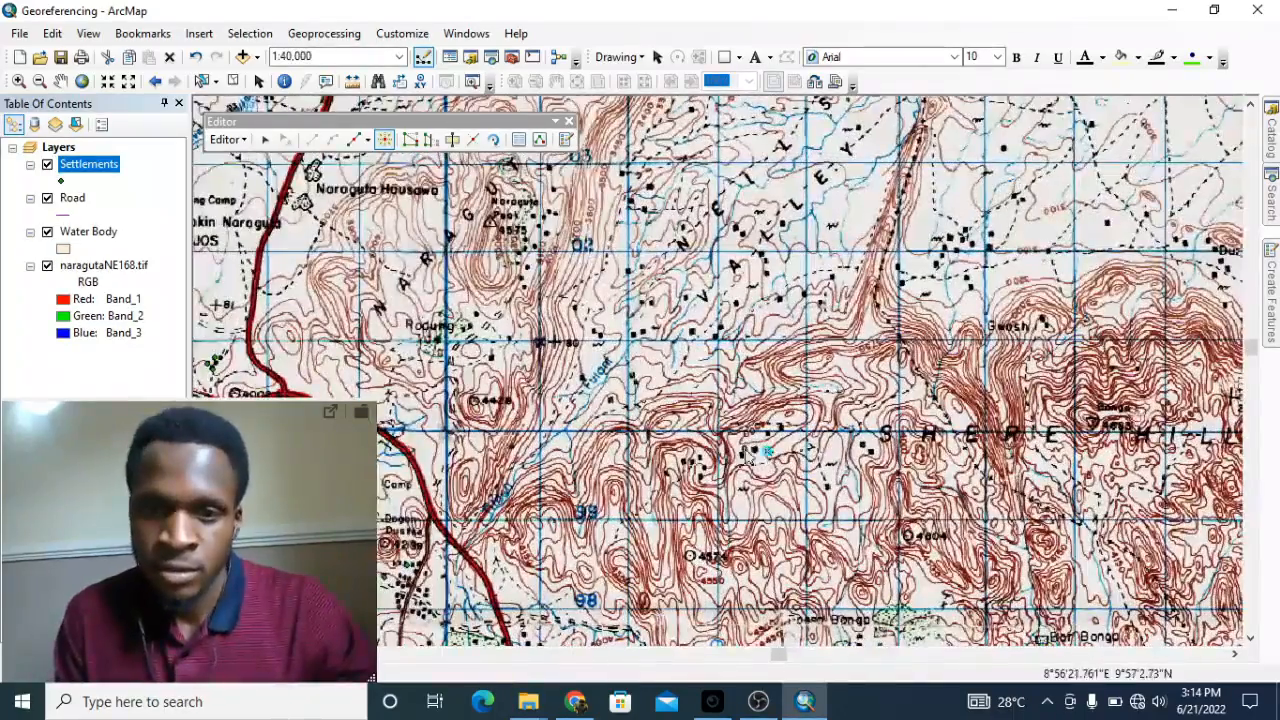
pyautogui.click(992, 238)
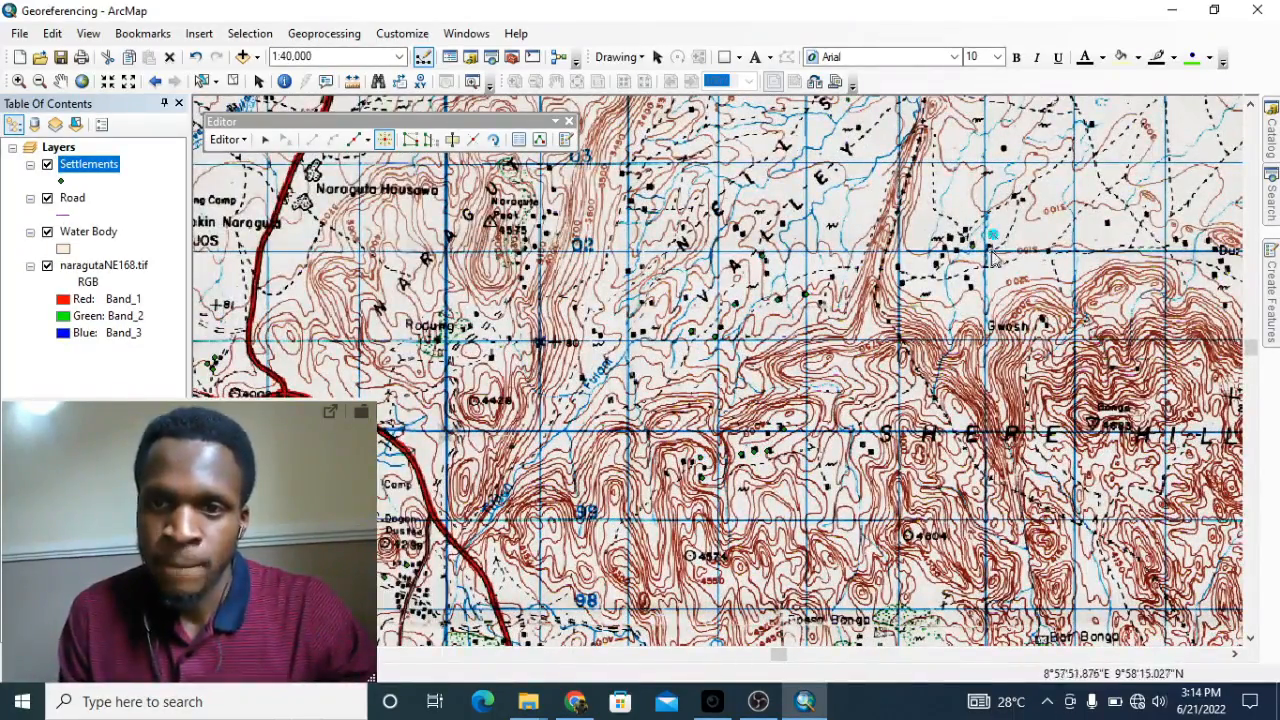
pyautogui.click(1222, 308)
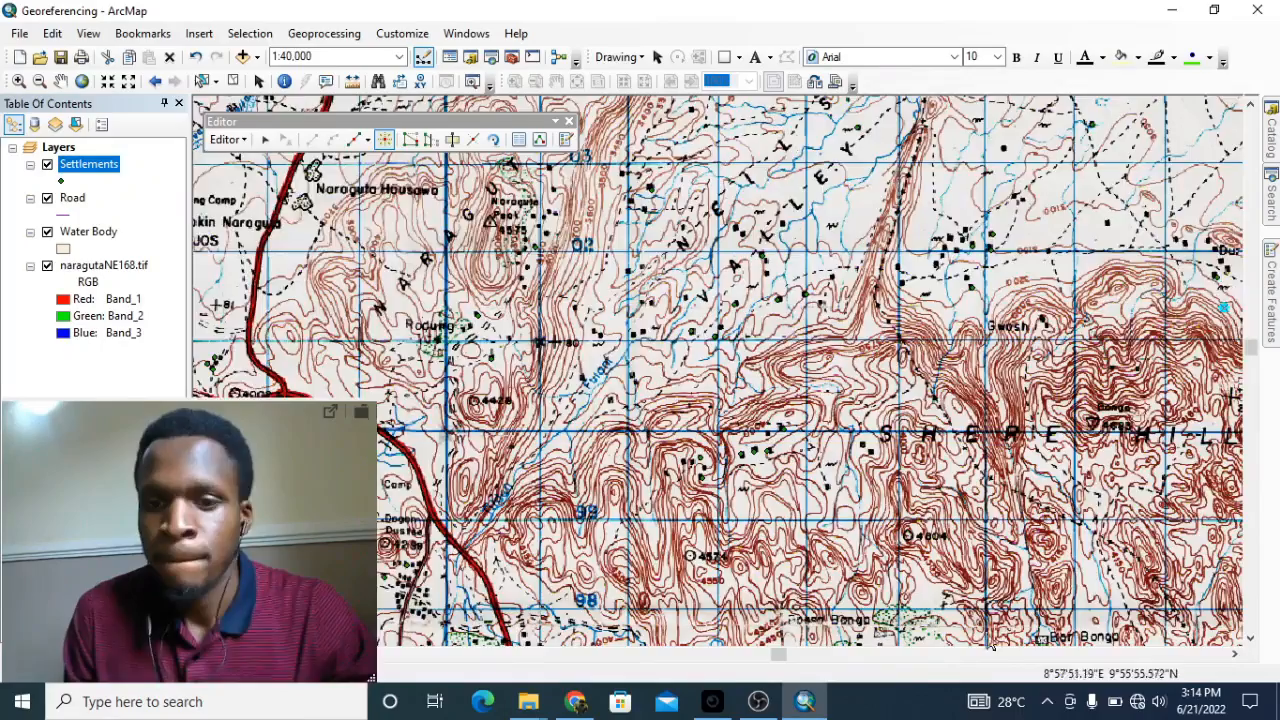
# Stop the editing session, save the edits to the Settlements layer and close the Editor toolbar.
pyautogui.scroll(4, 1055, 280)
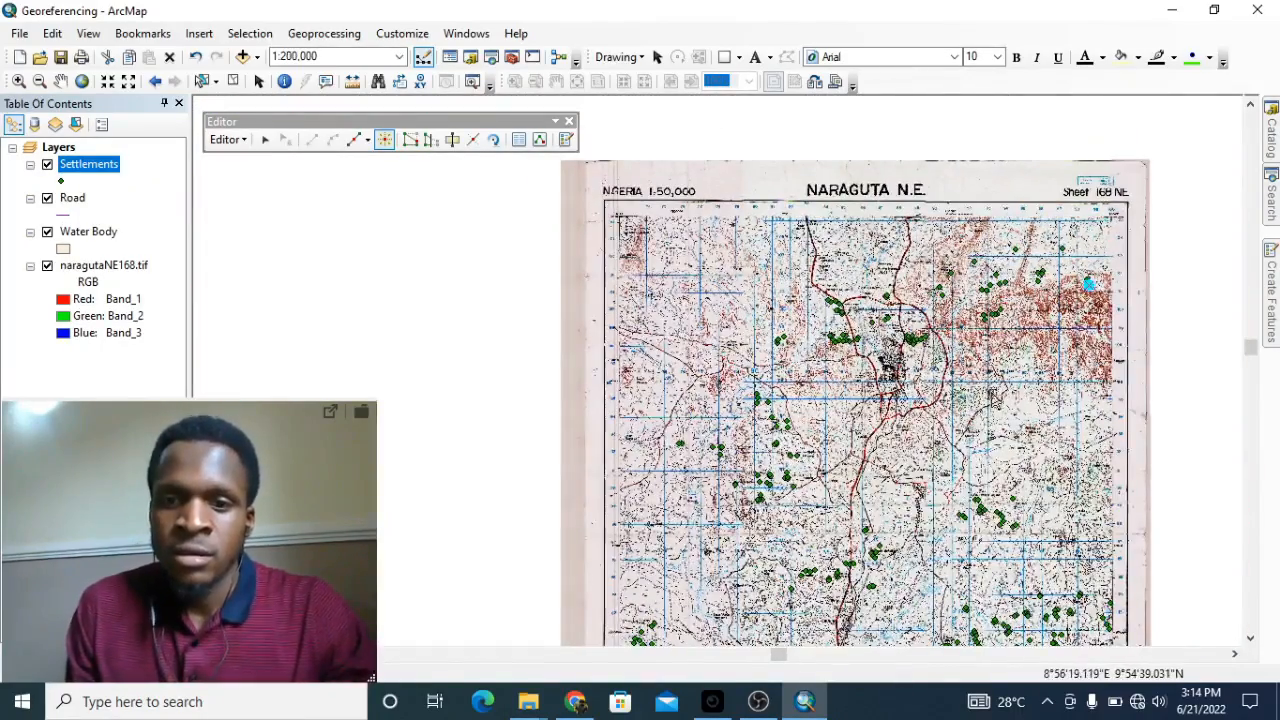
pyautogui.moveTo(994, 396); pyautogui.dragTo(895, 335)
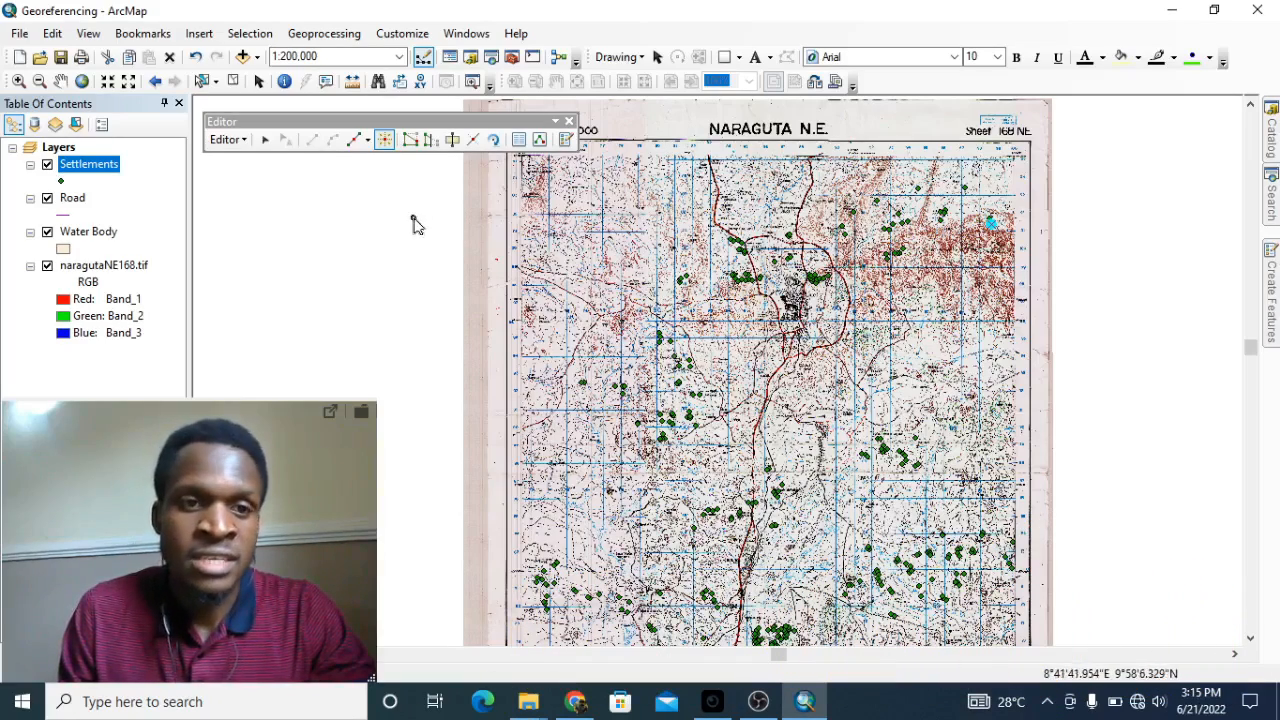
pyautogui.click(228, 140)
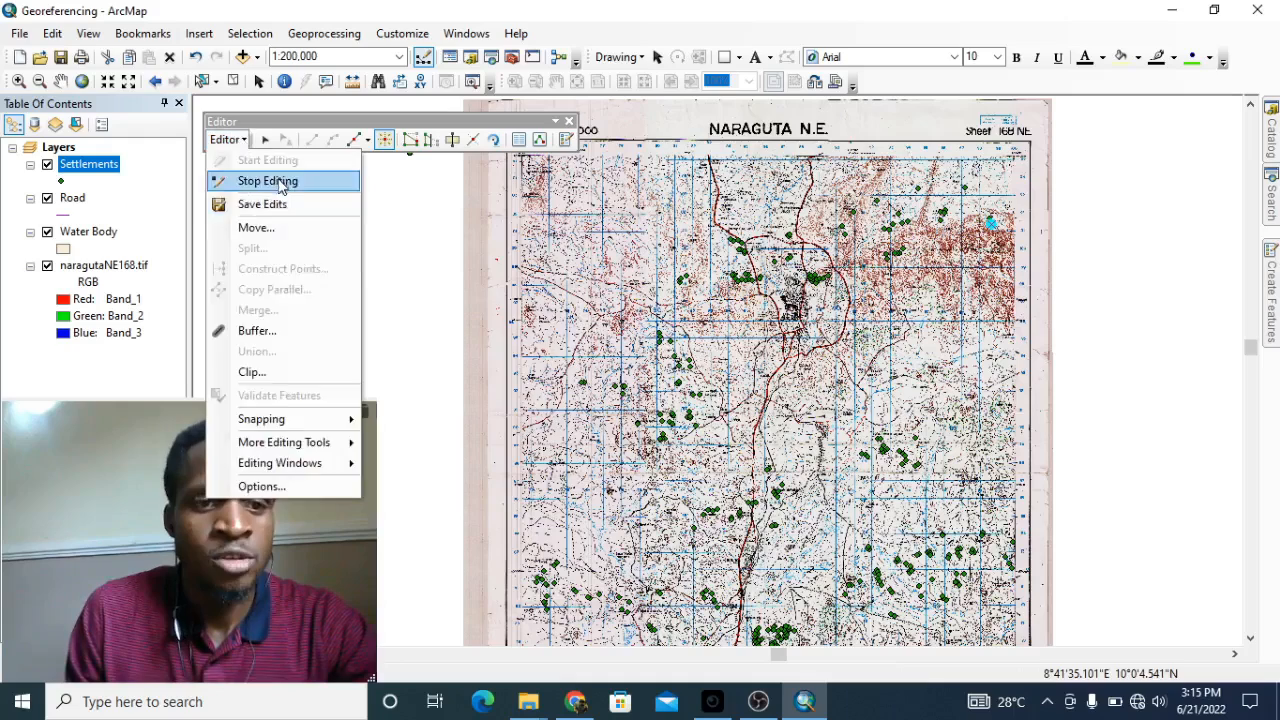
pyautogui.click(279, 180)
pyautogui.moveTo(598, 322); pyautogui.dragTo(562, 252)
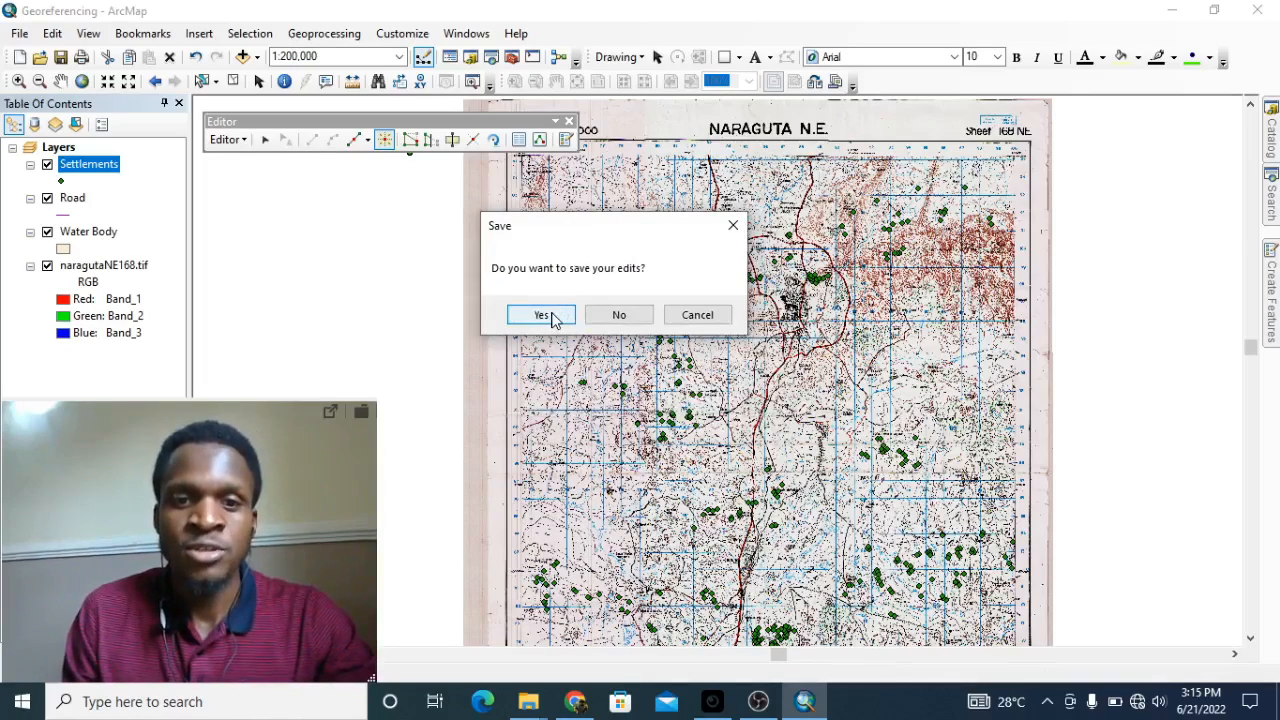
pyautogui.click(541, 315)
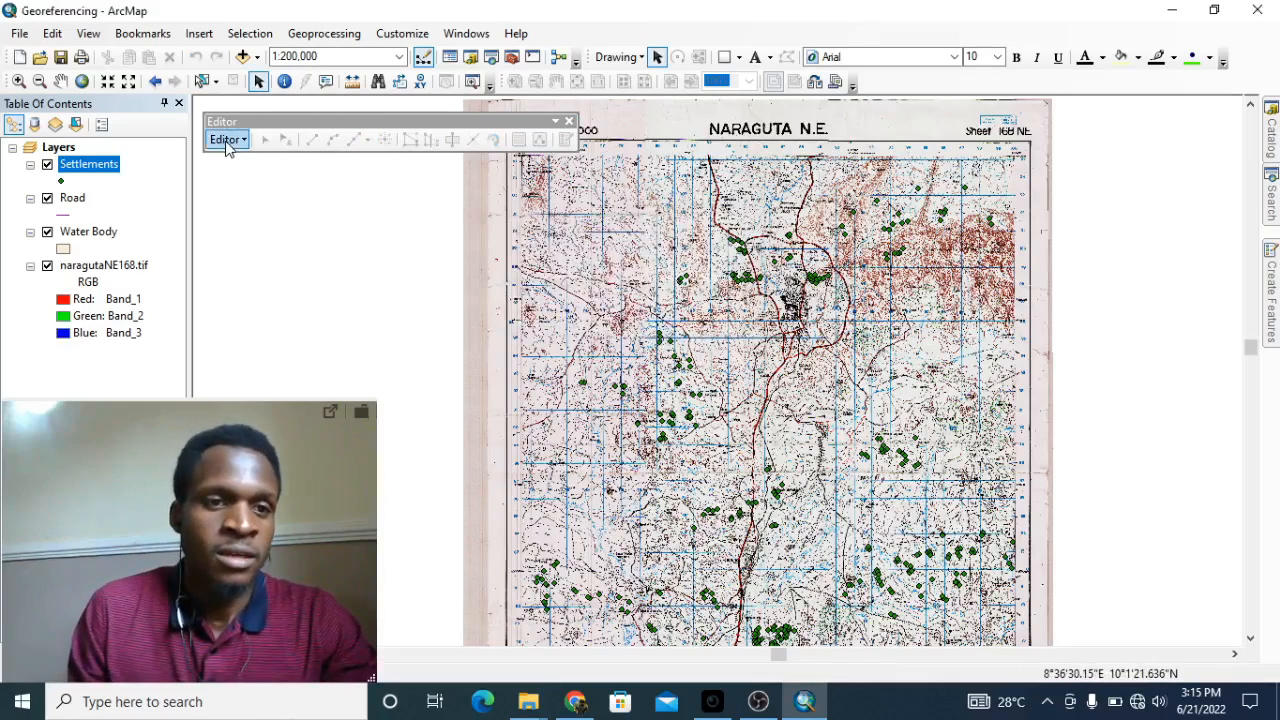
pyautogui.click(568, 121)
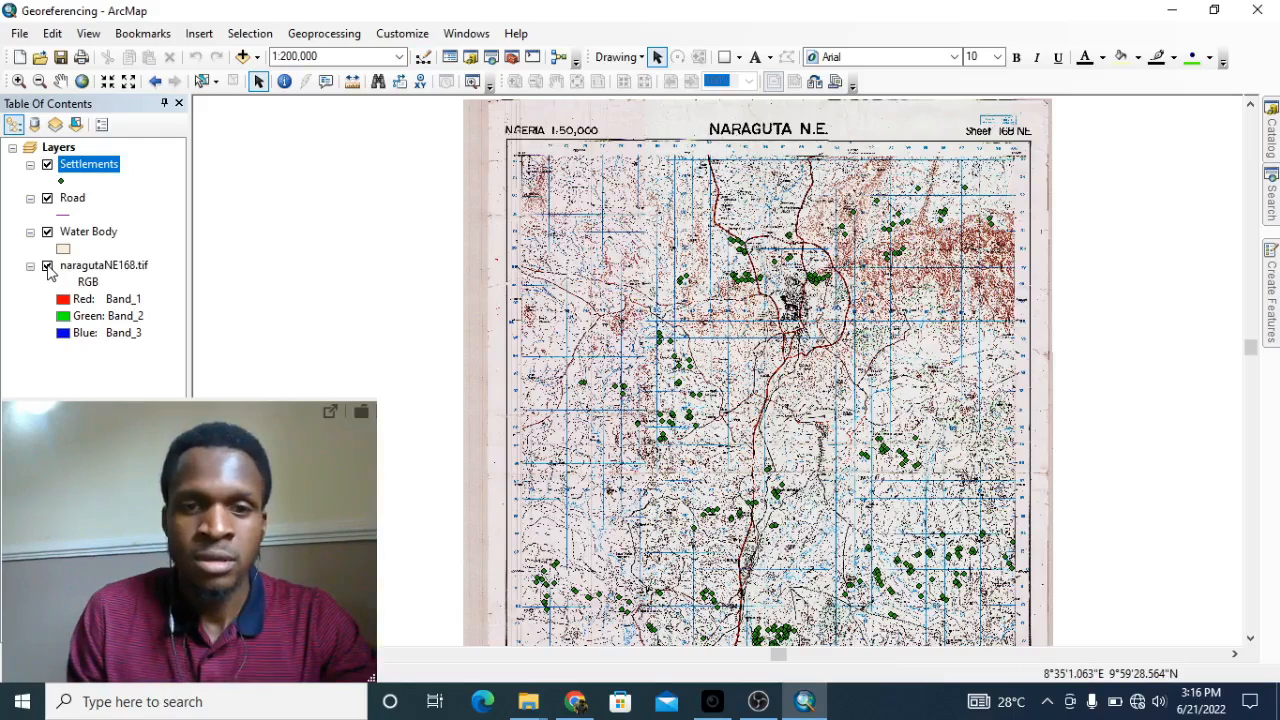
# Compare the digitized points with the scanned map by toggling Settlements and naragutaNE168.tif, and hide naragutaNE168.tif.
pyautogui.click(47, 267)
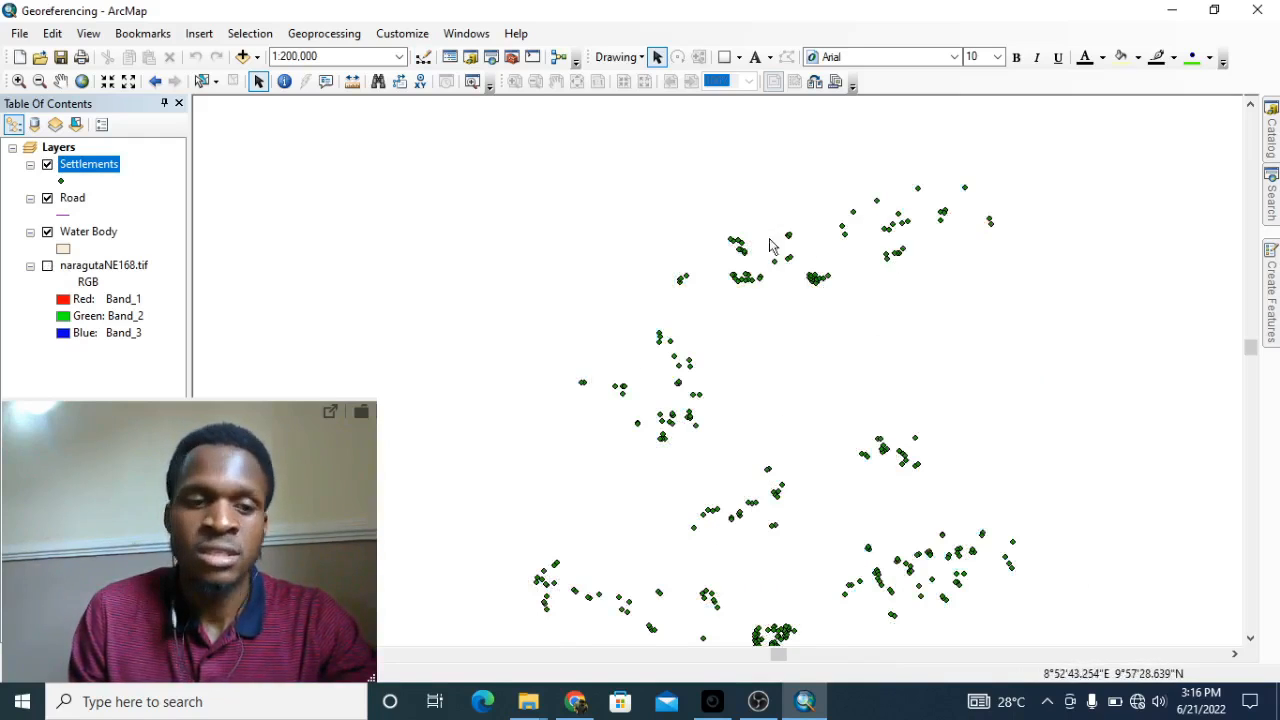
pyautogui.click(47, 265)
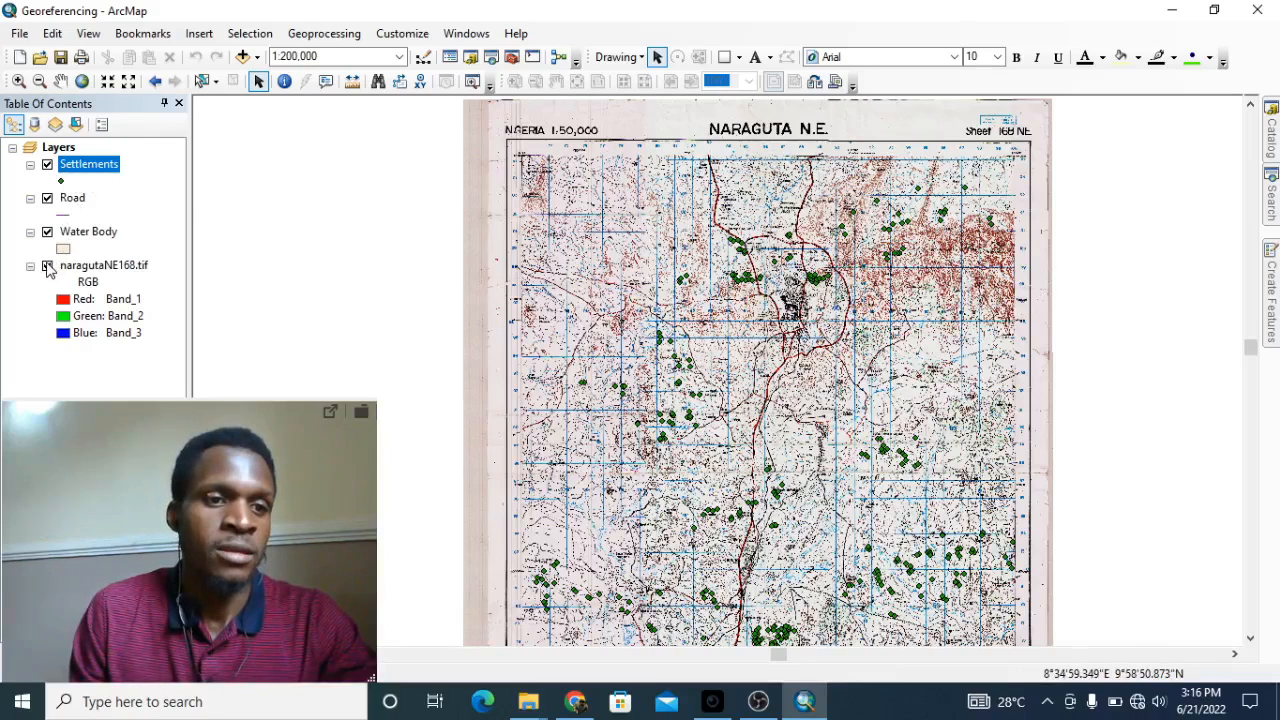
pyautogui.click(47, 165)
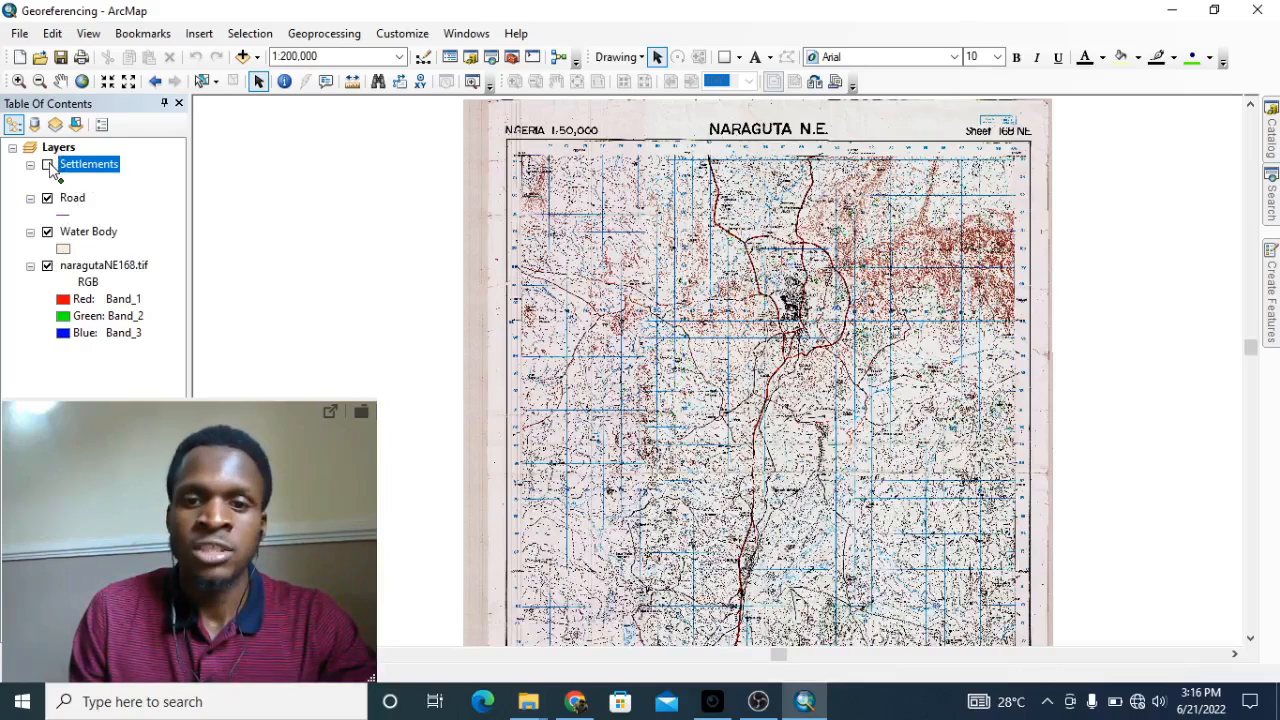
pyautogui.click(47, 165)
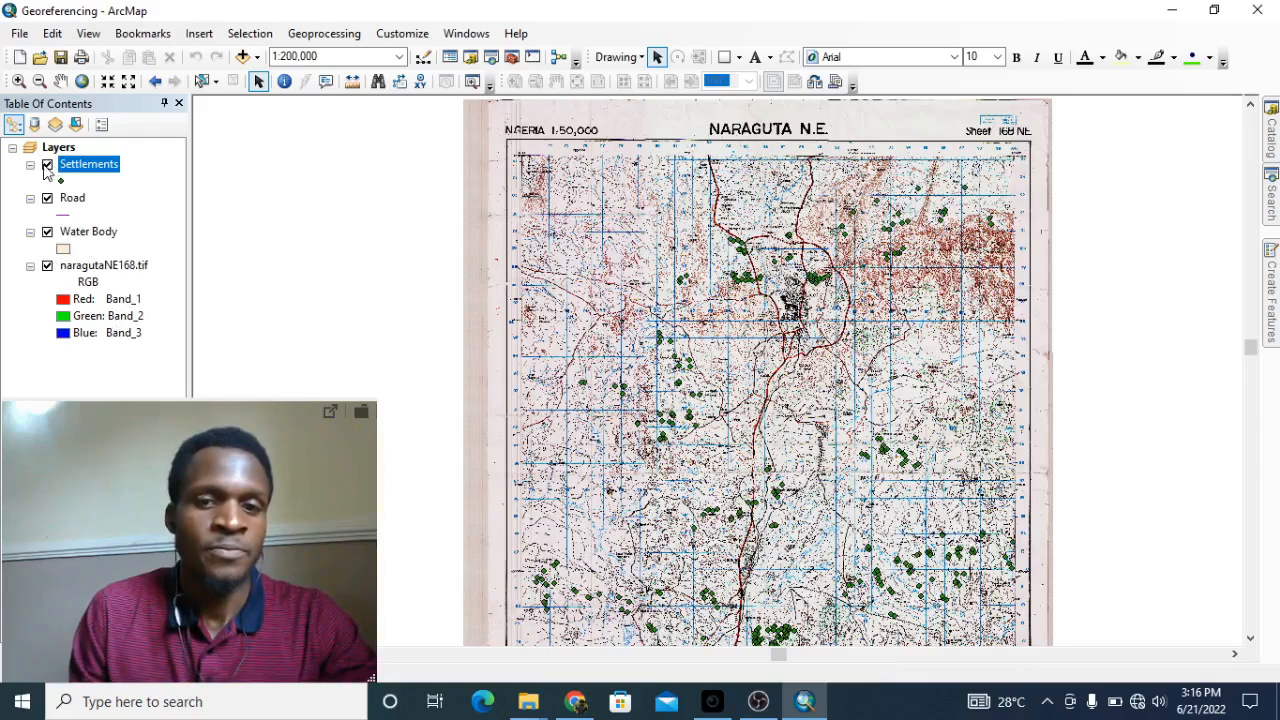
pyautogui.click(47, 266)
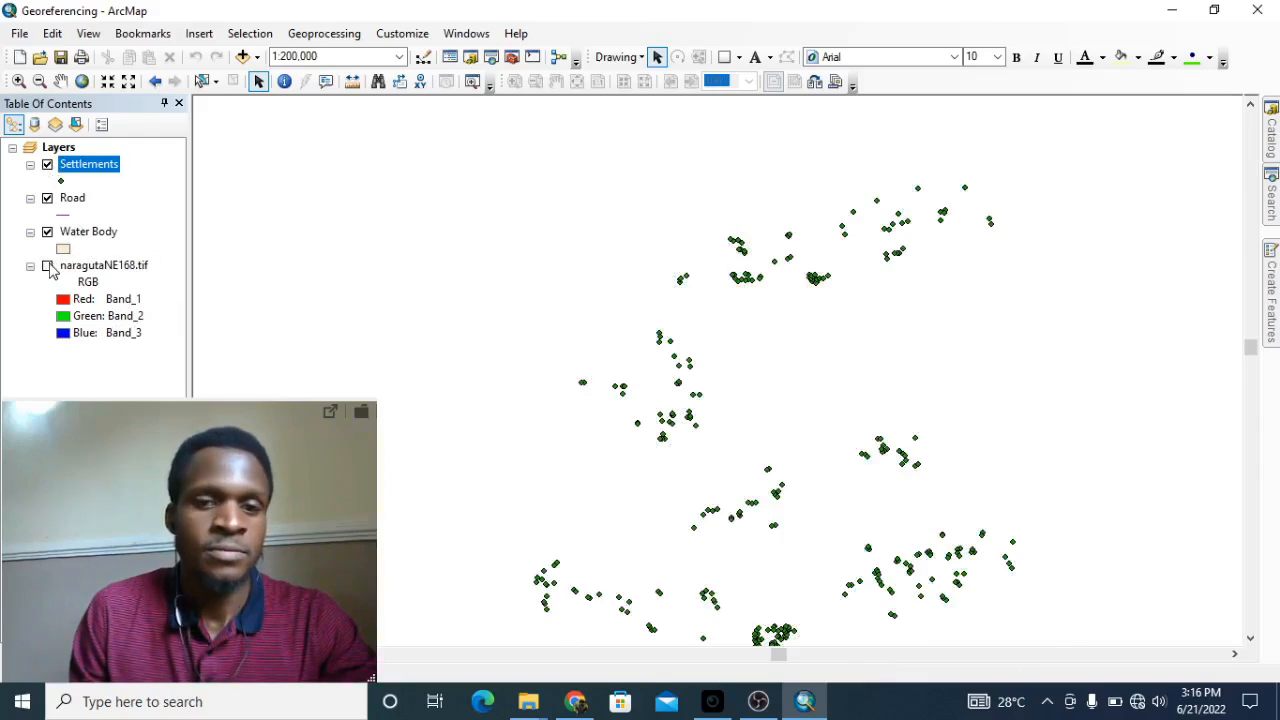